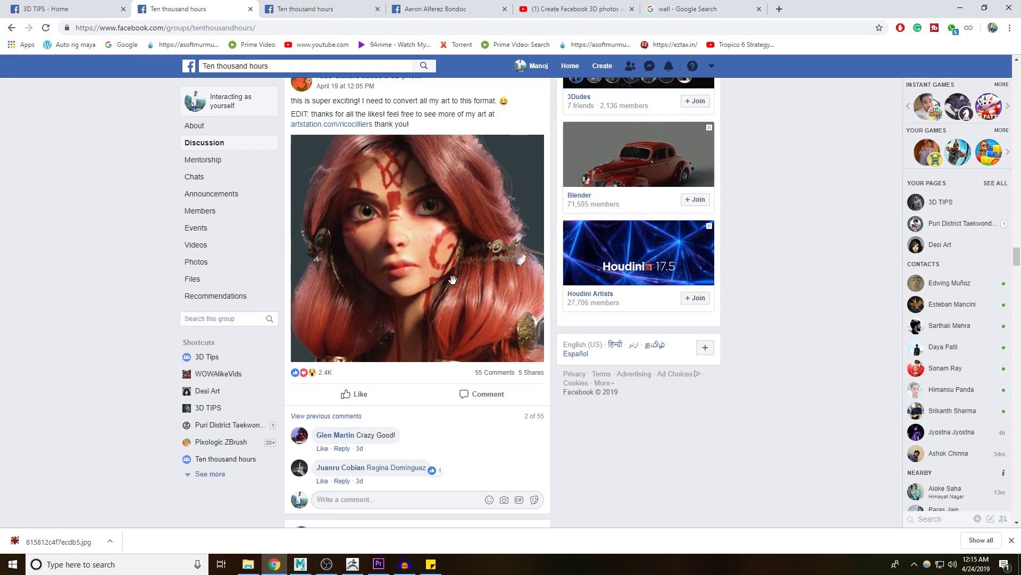
left_click(303, 9)
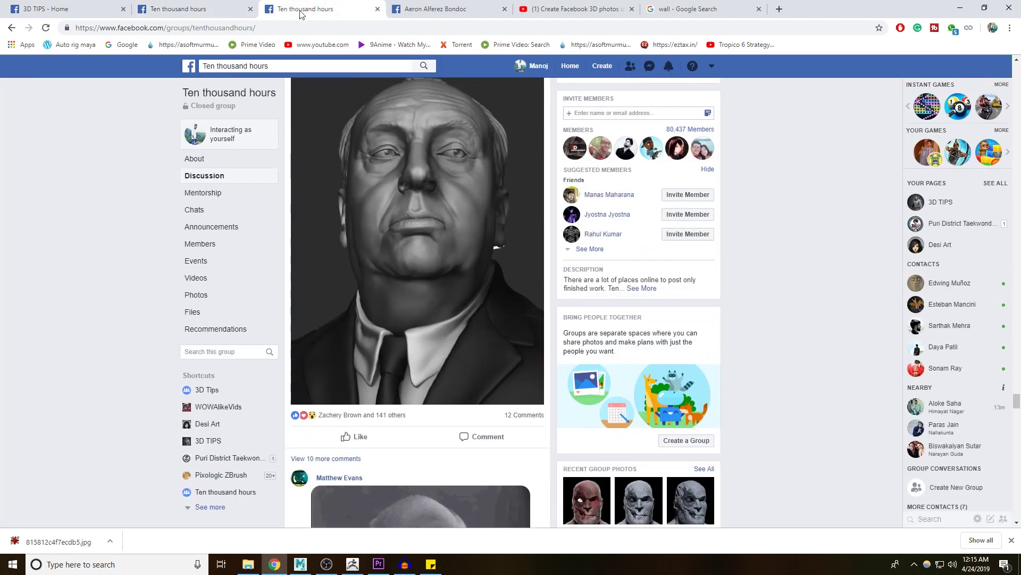
scroll(433, 353, "up", 2)
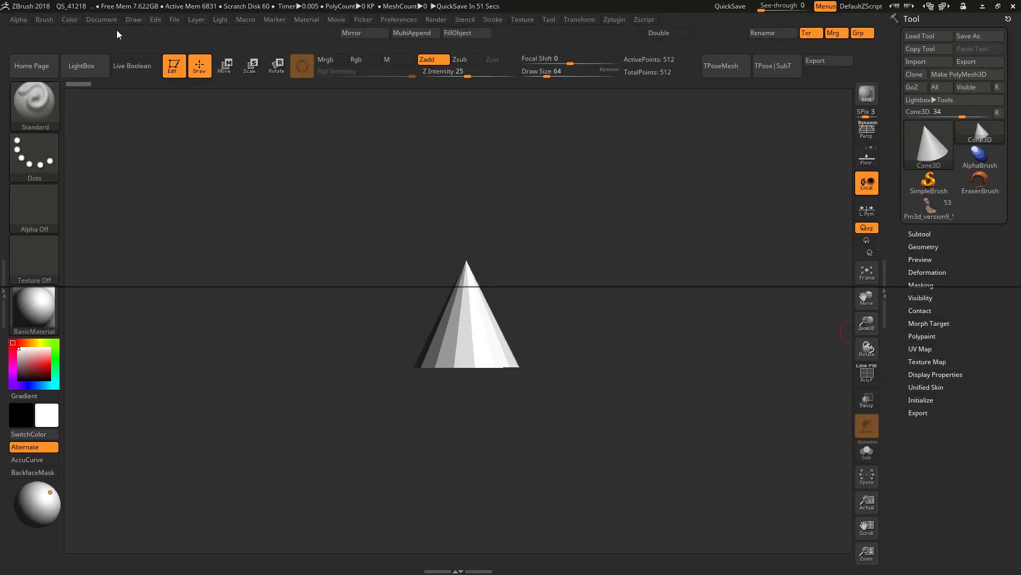
Turn on Pro and resize the document to a width and height of 2048, accepting the non-undoable resize.
left_click(97, 20)
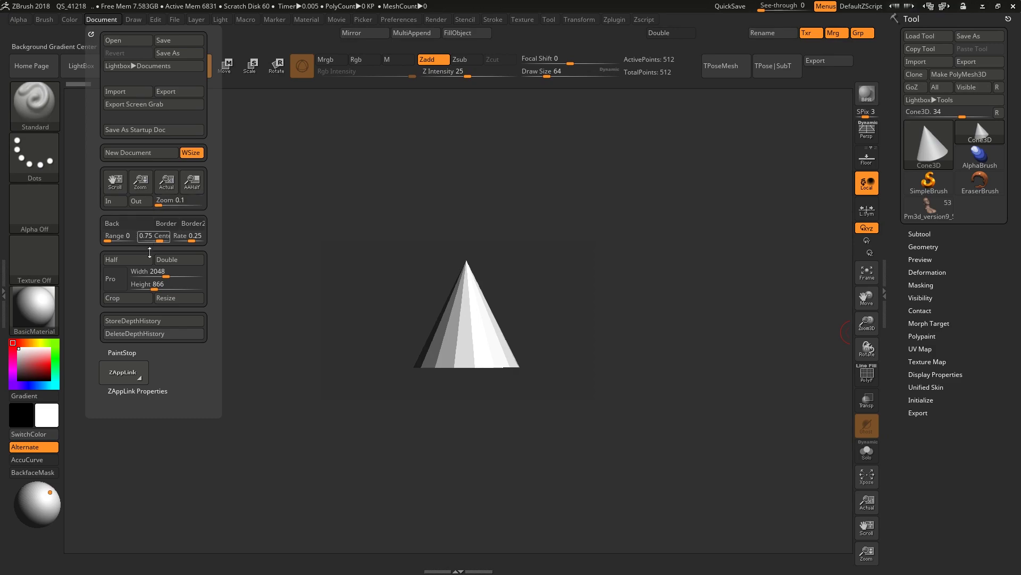
left_click(123, 283)
left_click(150, 272)
type("2048")
key("Tab")
type("2")
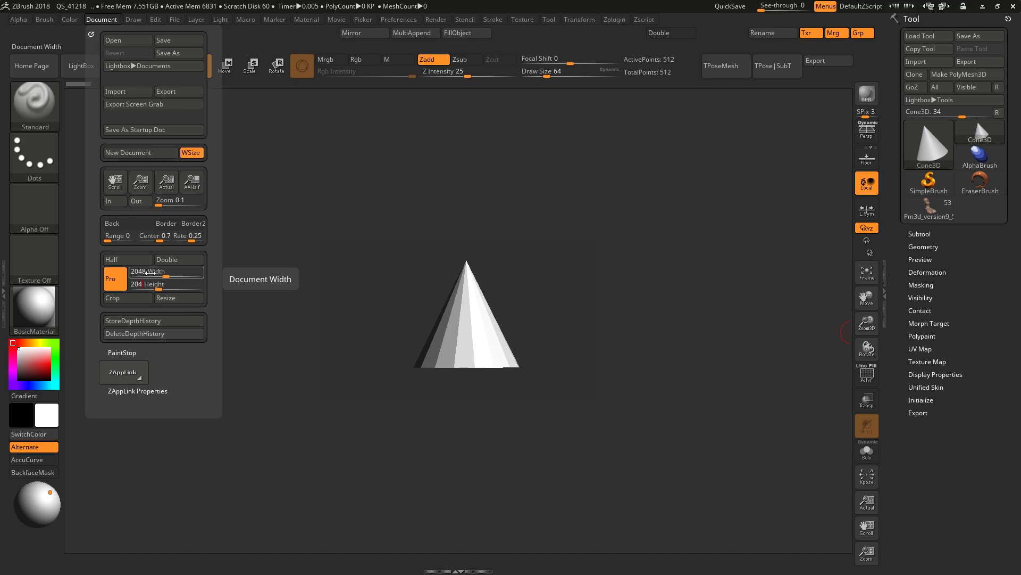
left_click(171, 298)
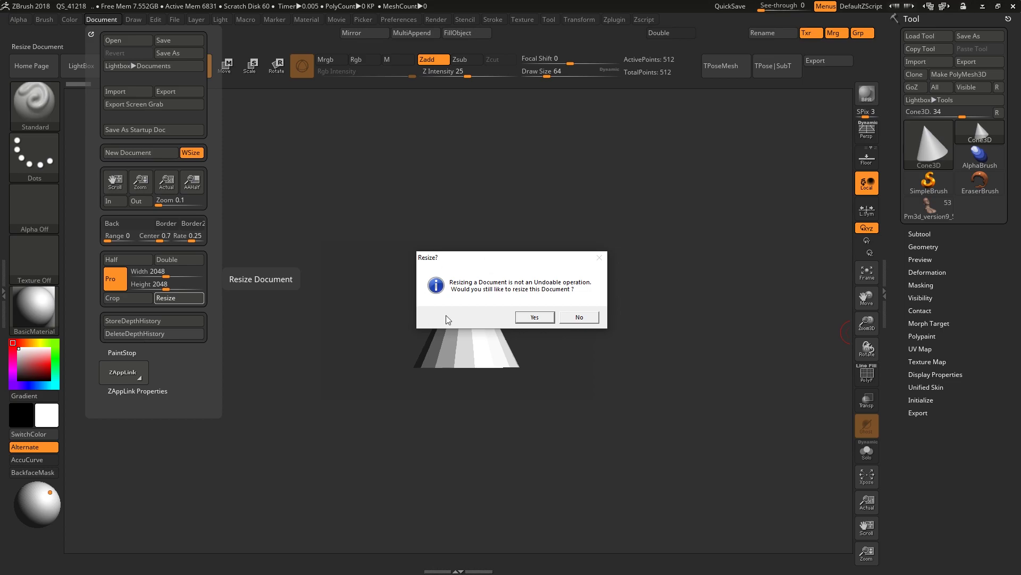
left_click(518, 318)
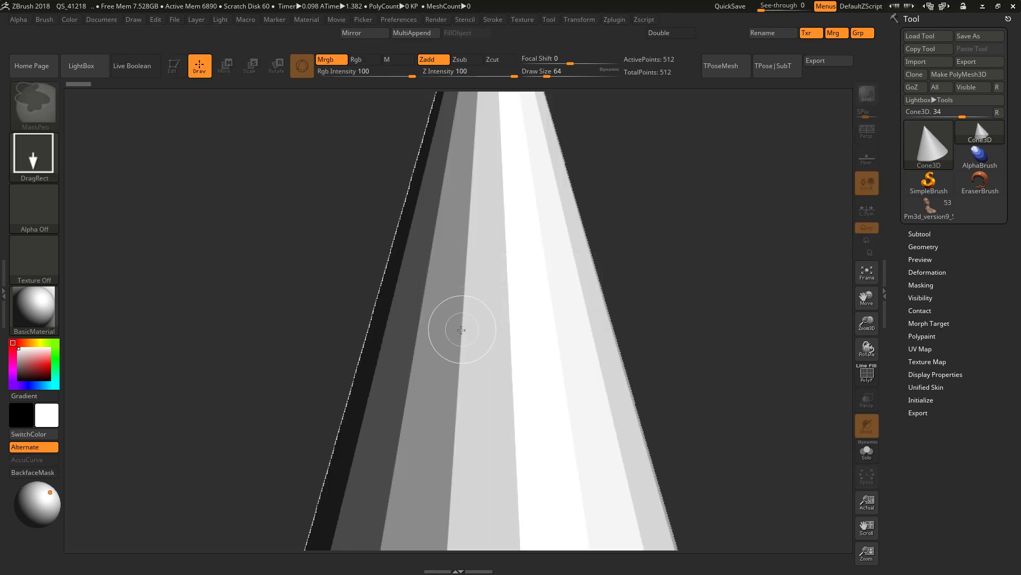
Clear the canvas, draw the cone again and enter Edit mode.
key("ctrl+n")
left_click_drag(468, 352, 548, 399)
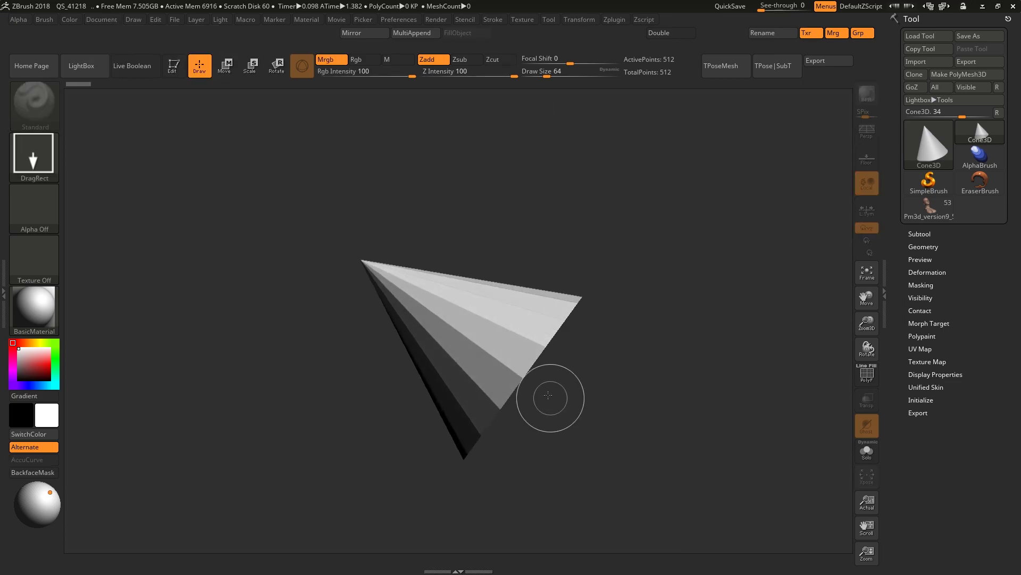
key("t")
Zoom the document out and sample a dark grey from the interface as its Back colour.
left_click(104, 19)
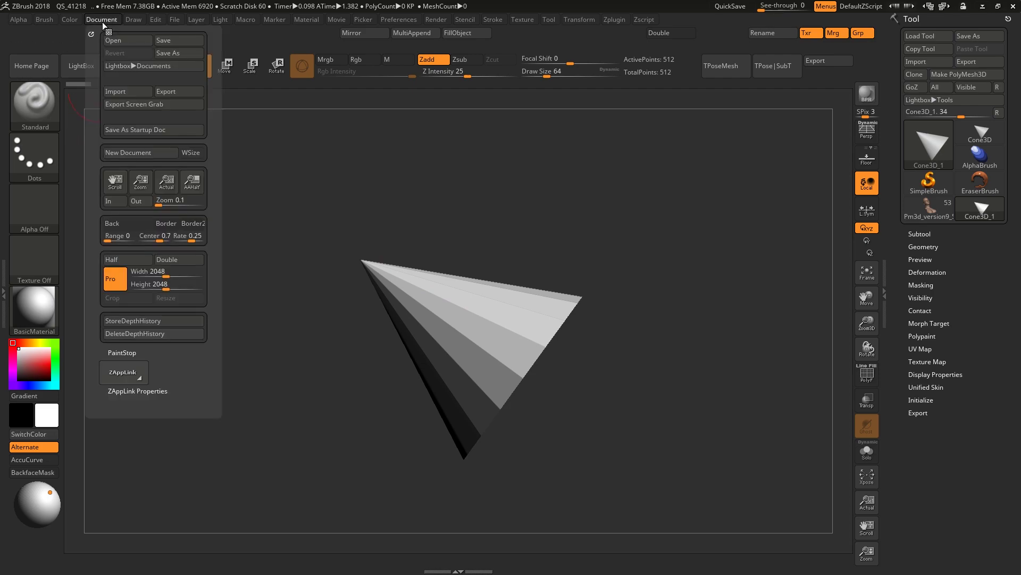
left_click_drag(867, 553, 757, 465)
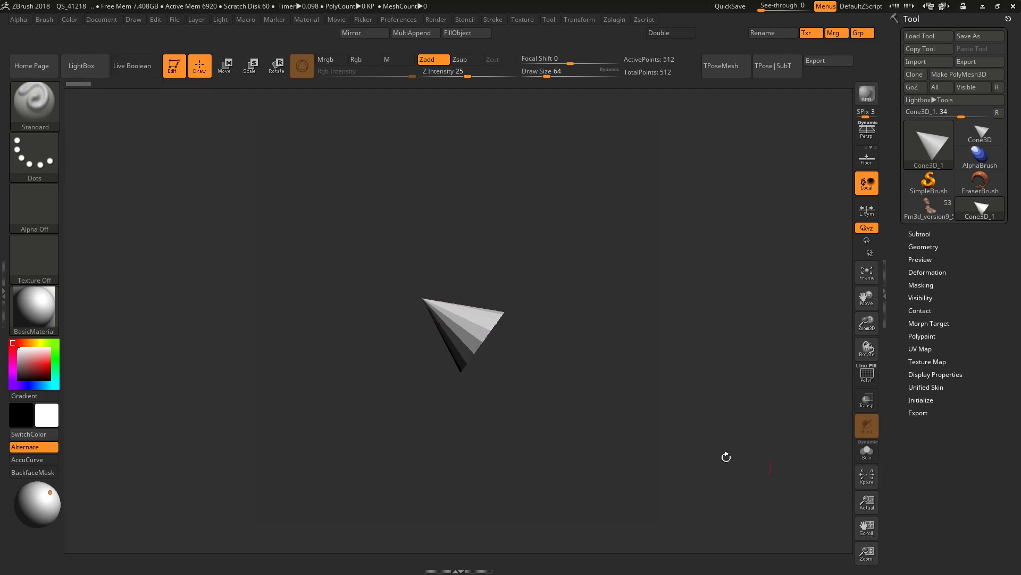
left_click(94, 20)
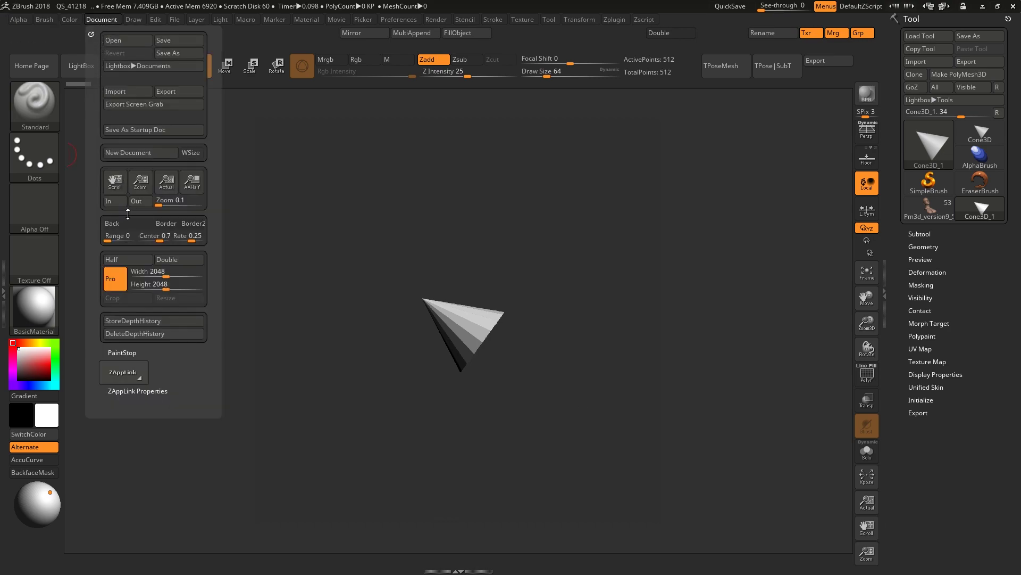
left_click_drag(123, 224, 7, 384)
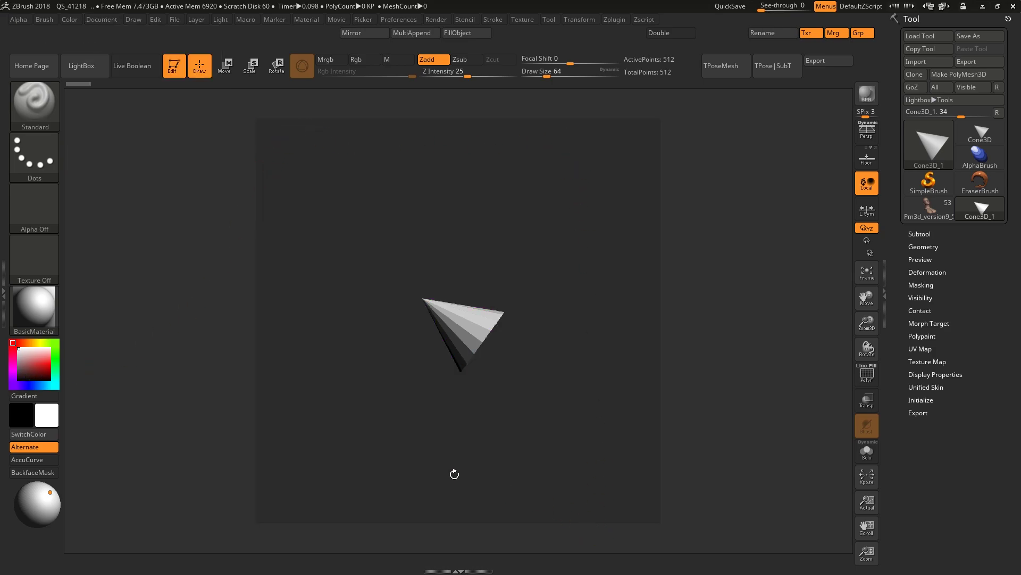
Frame the character in a three-quarter view from the thighs up inside the square canvas.
mouse_move(866, 553)
left_mouse_down()
mouse_move(869, 563)
mouse_move(878, 548)
left_mouse_up()
left_click_drag(548, 271, 585, 266)
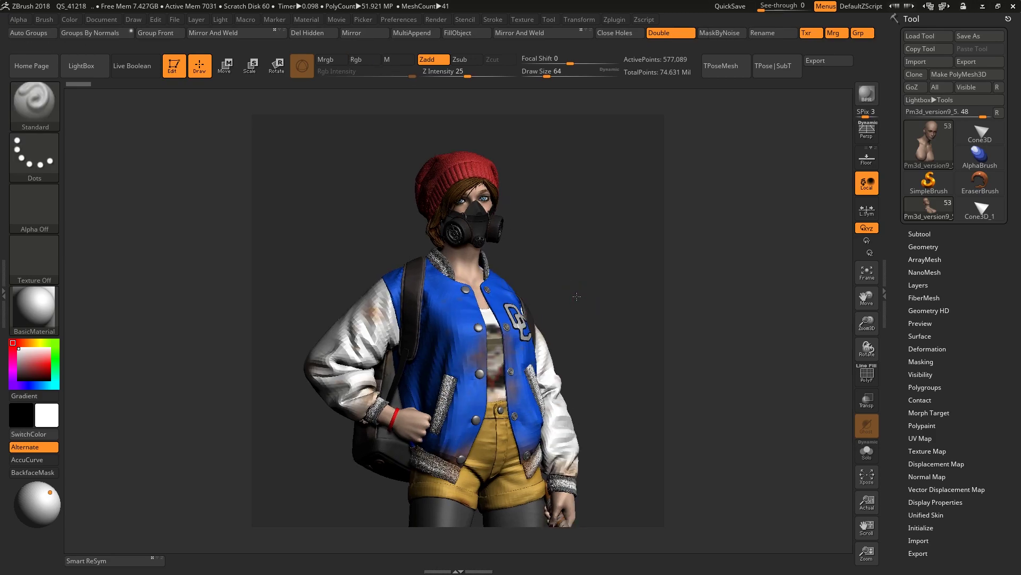
key("ctrl")
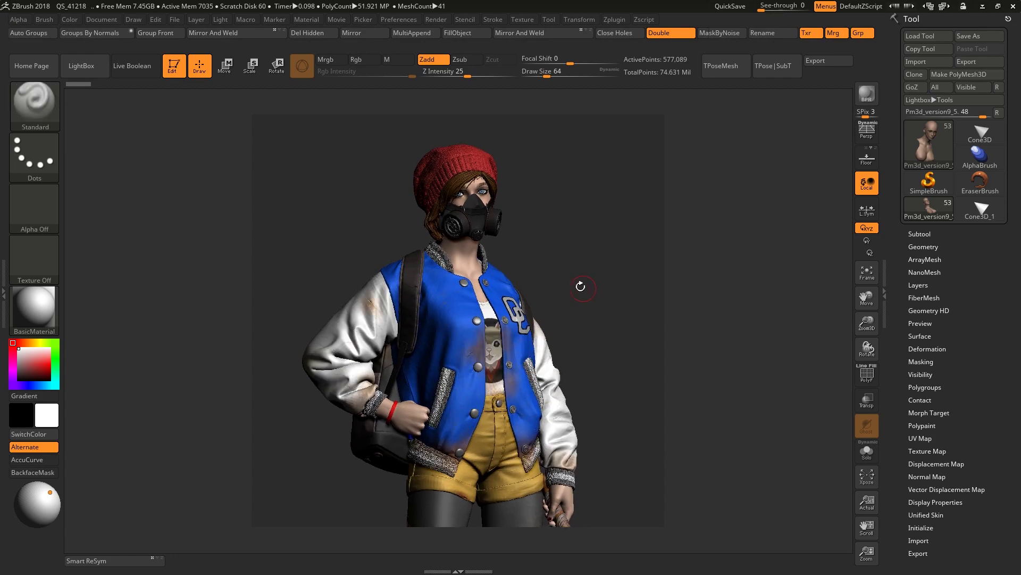
Examine the document's ZAppLink Properties options for saving and loading views.
left_click(101, 19)
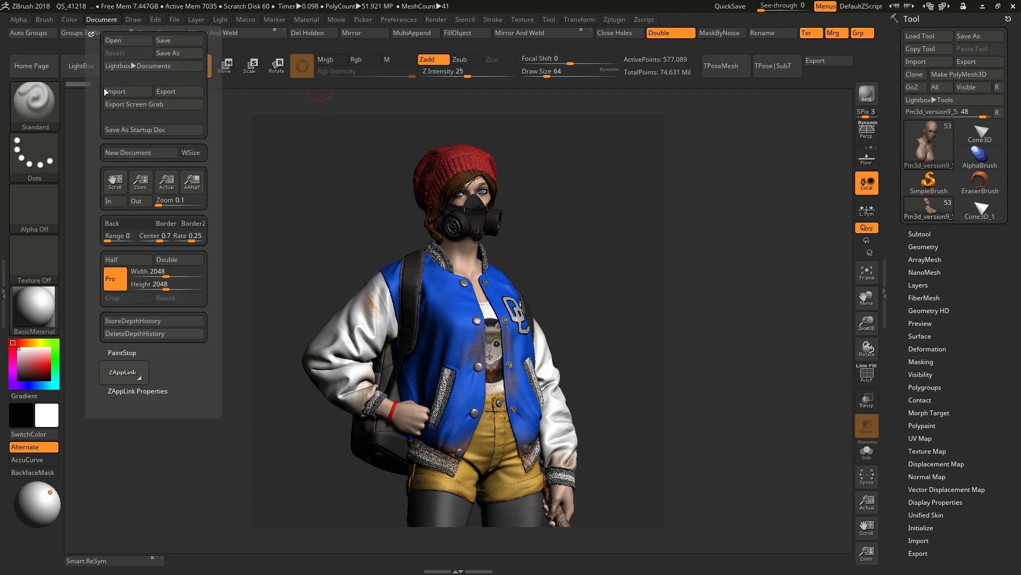
left_click(132, 392)
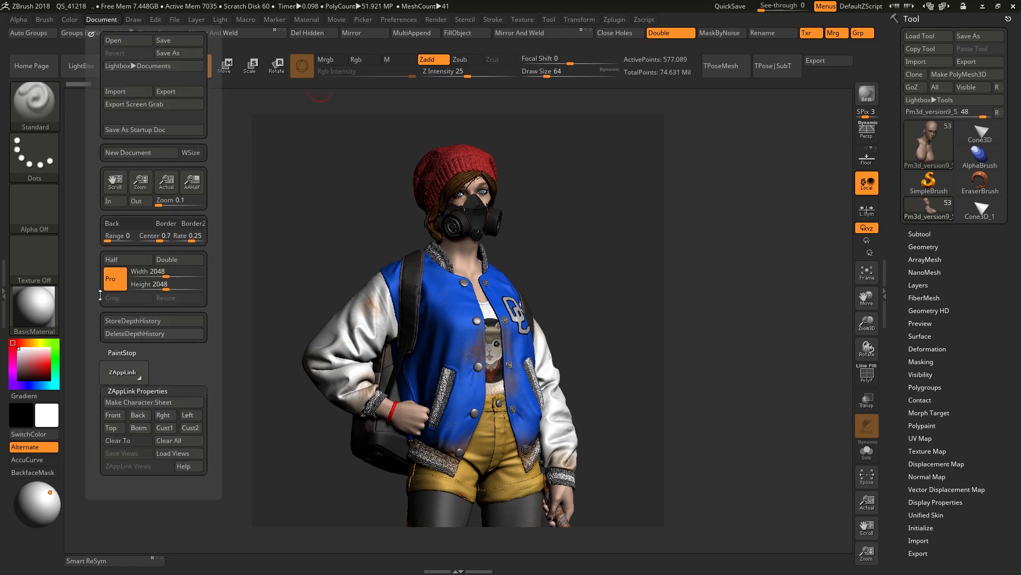
left_click(100, 21)
left_click(139, 391)
left_click(138, 391)
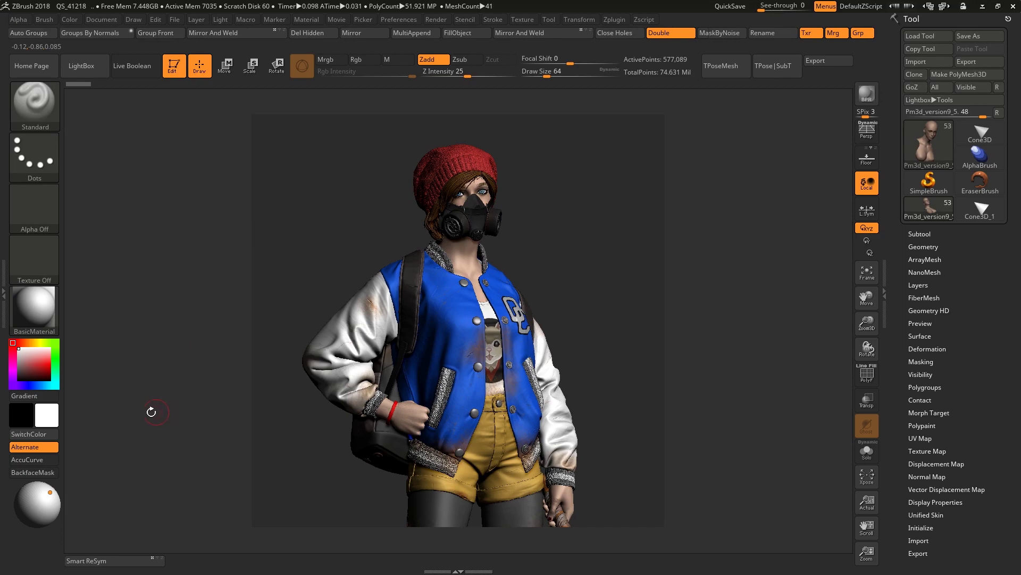
Adjust the direction of the light falling on the character.
left_click(49, 489)
left_click_drag(49, 492, 23, 483)
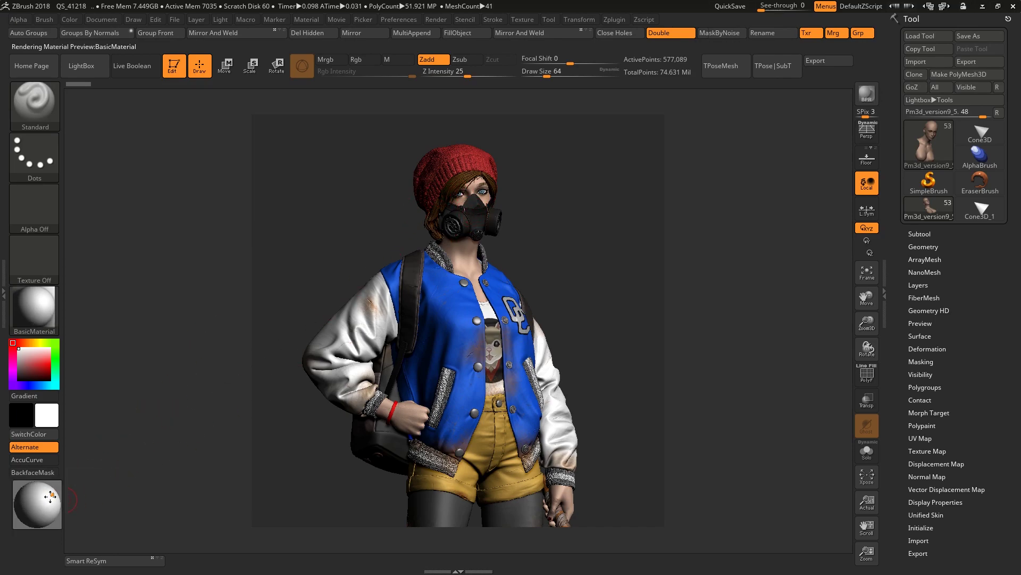
left_click(220, 19)
left_click(220, 20)
left_click(269, 60)
left_click_drag(295, 133, 288, 135)
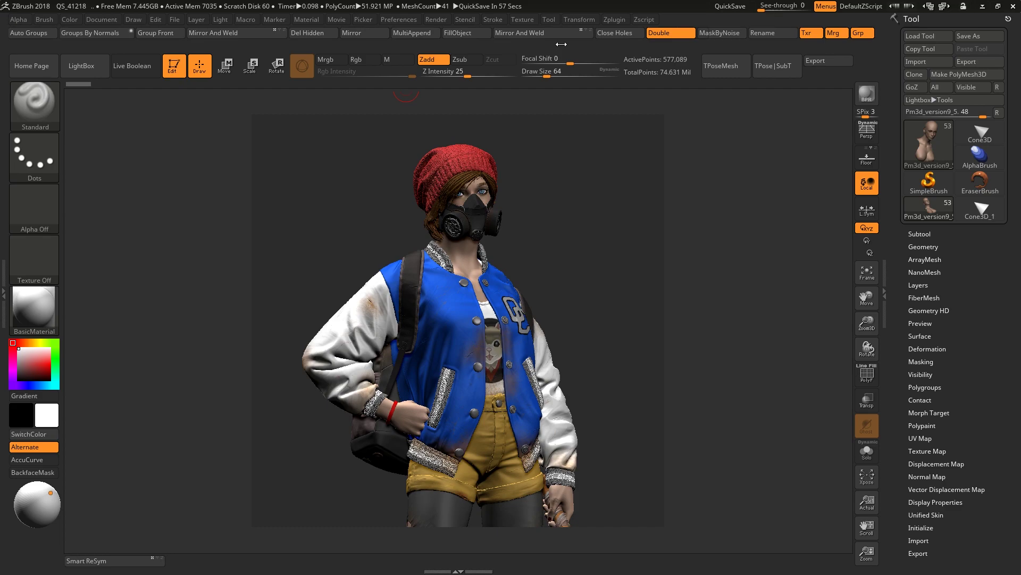
Check the Render Properties and BPR Shadow settings, and render the character with BPR.
left_click(436, 19)
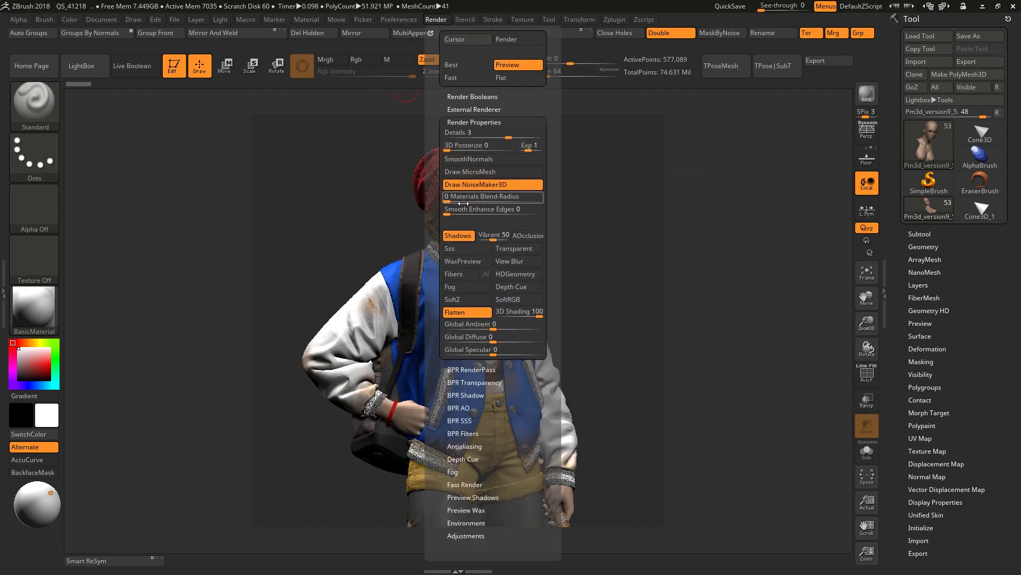
left_click(436, 19)
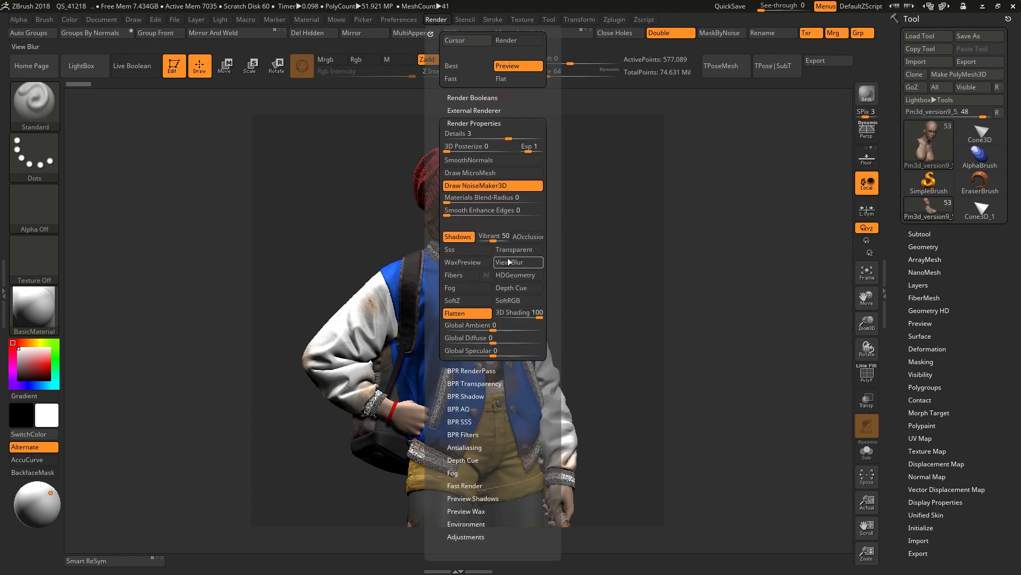
left_click(466, 396)
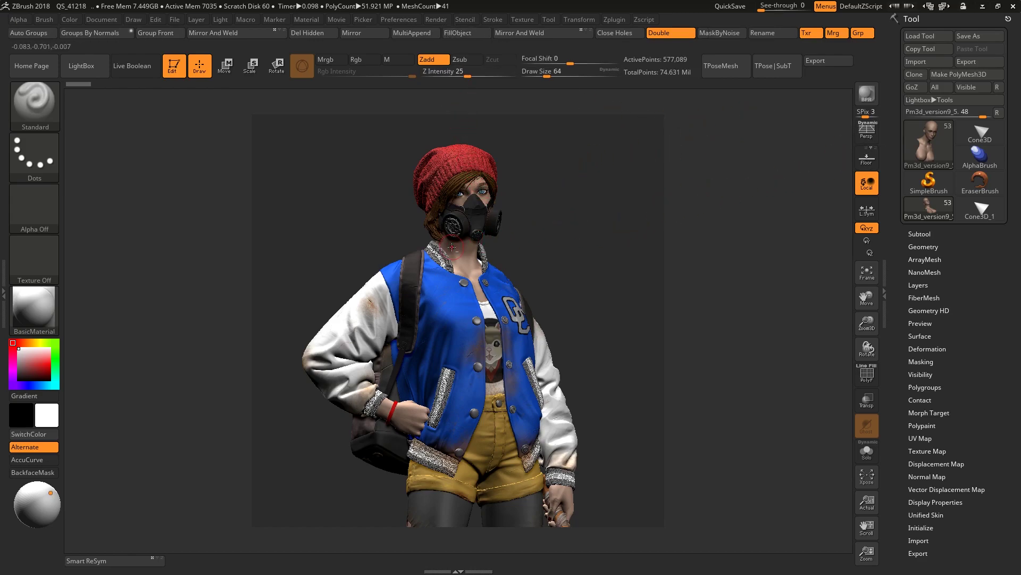
left_click(867, 96)
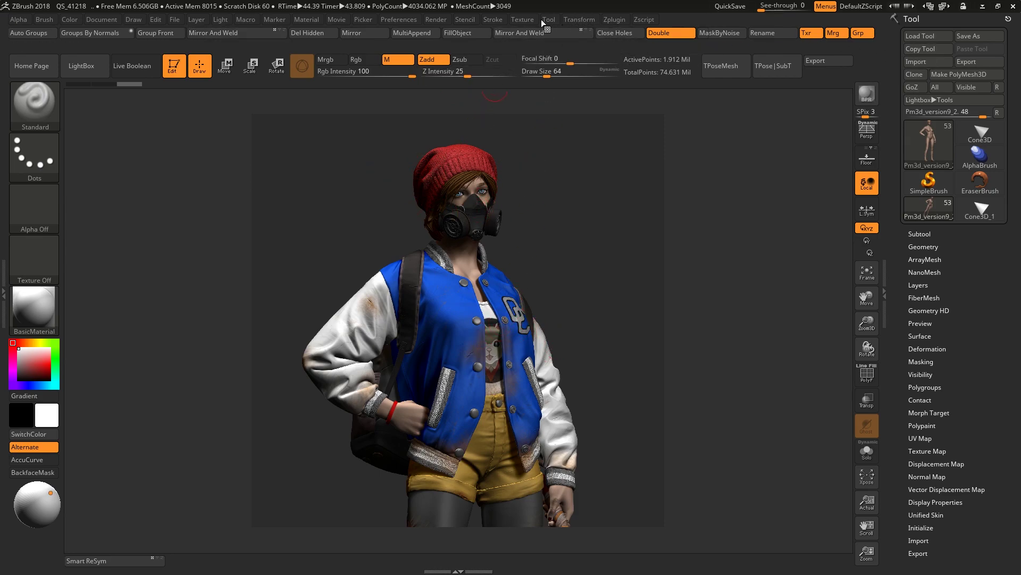
Review the BPR render passes and export the Shaded pass as BPR_Render.psd into a new folder on the Desktop.
left_click(441, 21)
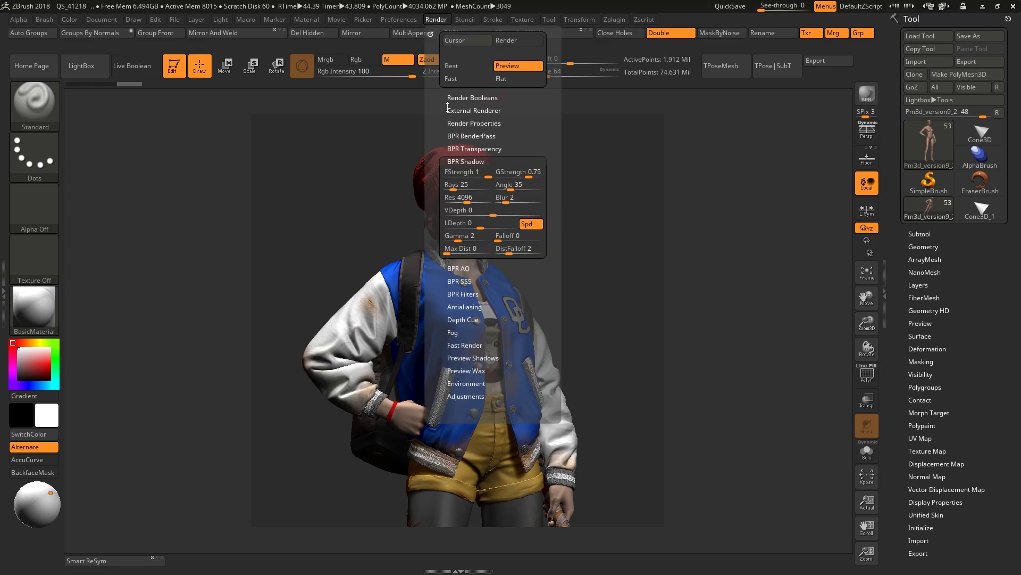
left_click(488, 135)
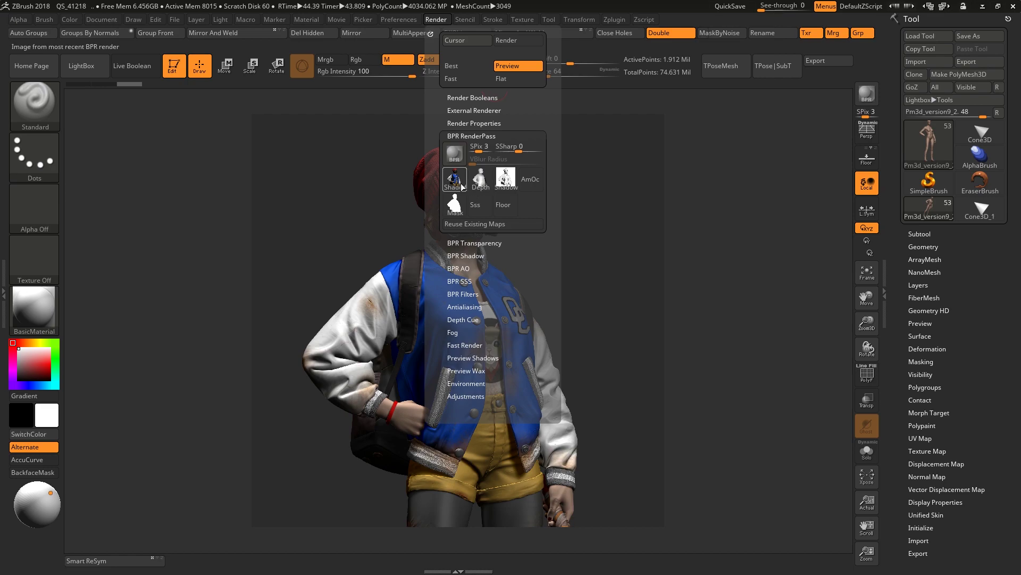
mouse_move(478, 183)
mouse_move(460, 207)
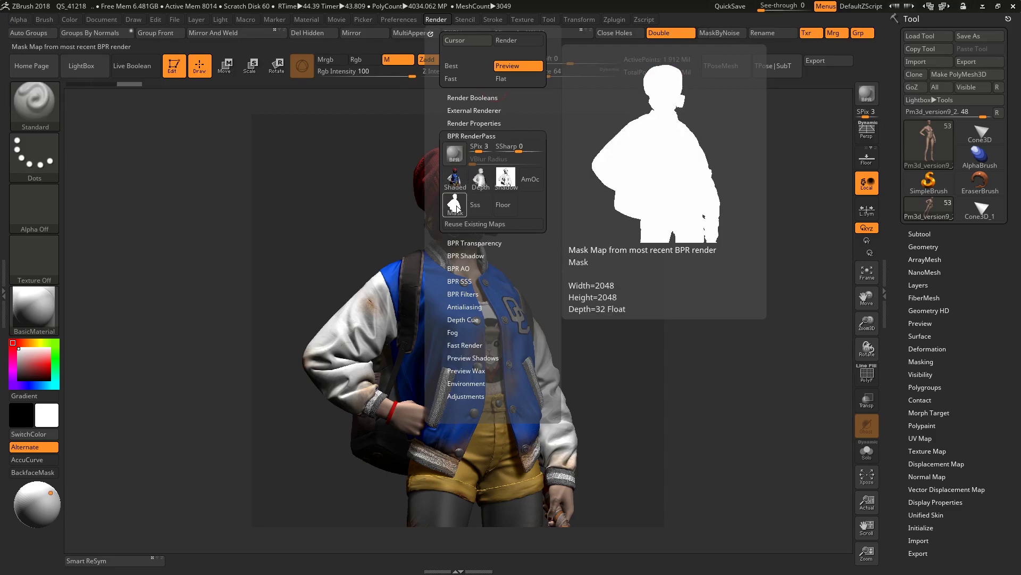
left_click(450, 181)
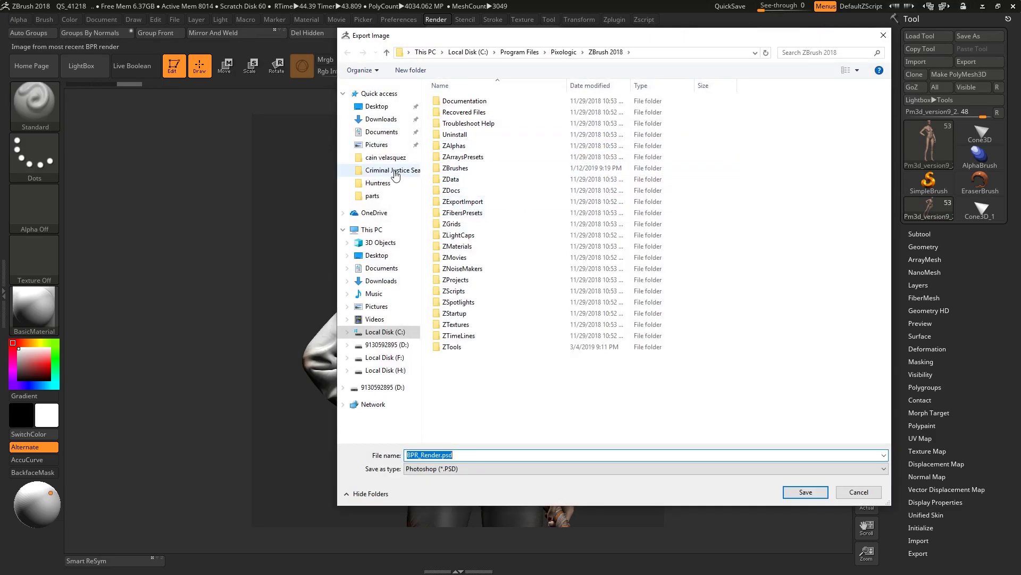
left_click(377, 105)
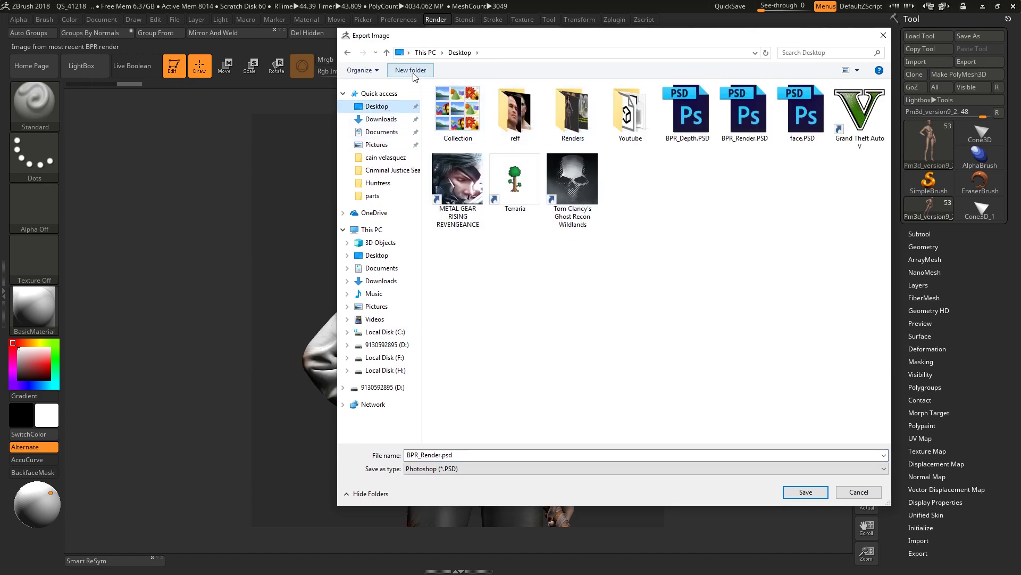
left_click(595, 122)
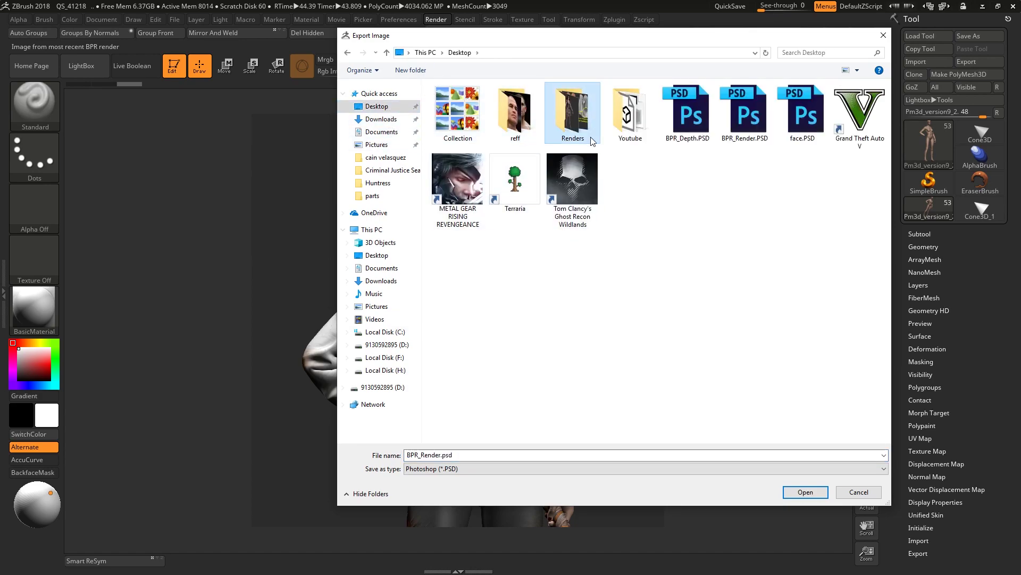
left_click(410, 69)
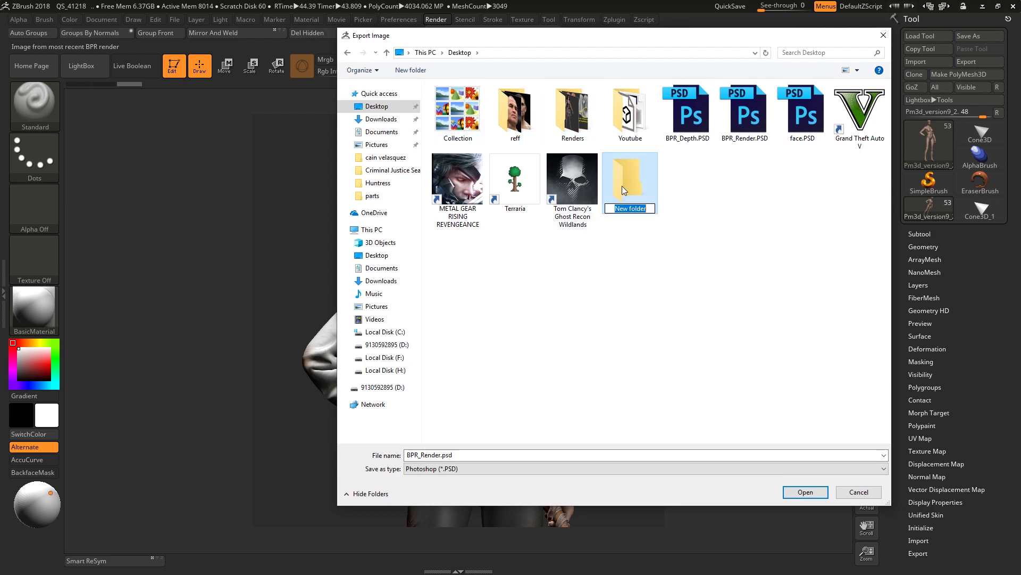
double_click(630, 178)
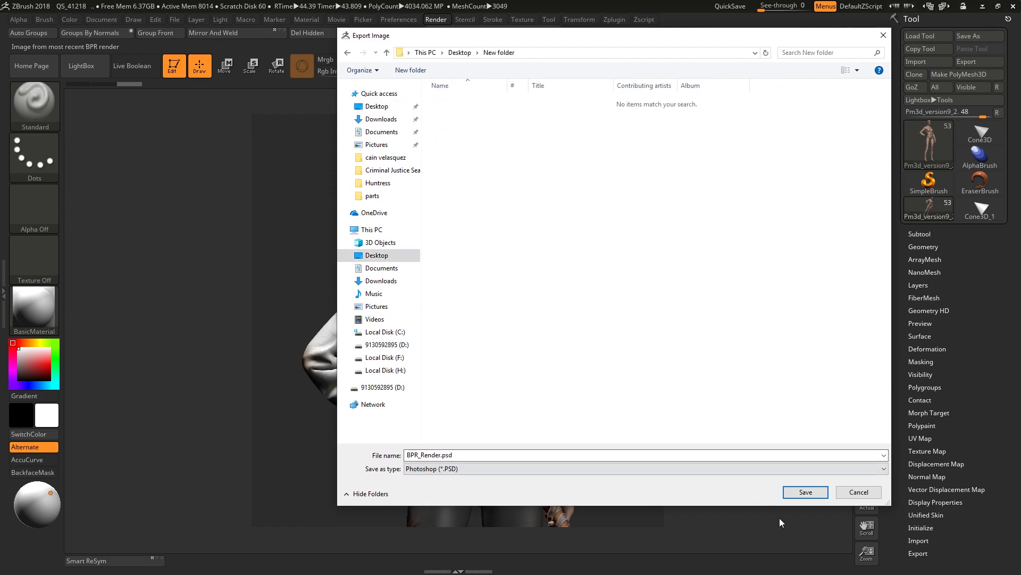
left_click(805, 492)
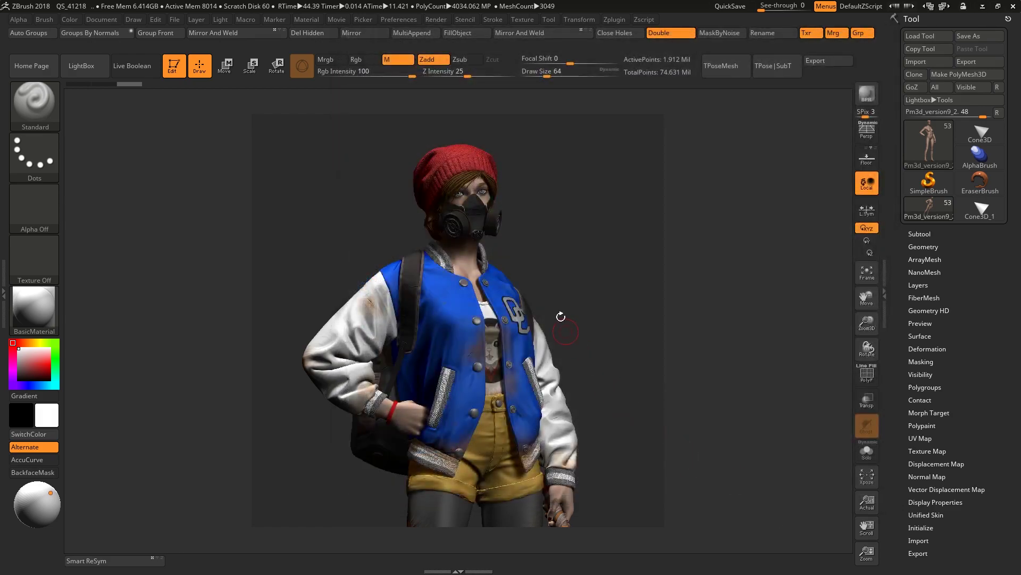
Export the Depth and Mask passes as BPR_Depth.psd and BPR_Mask.psd into the same Desktop folder.
left_click(437, 20)
left_click(481, 179)
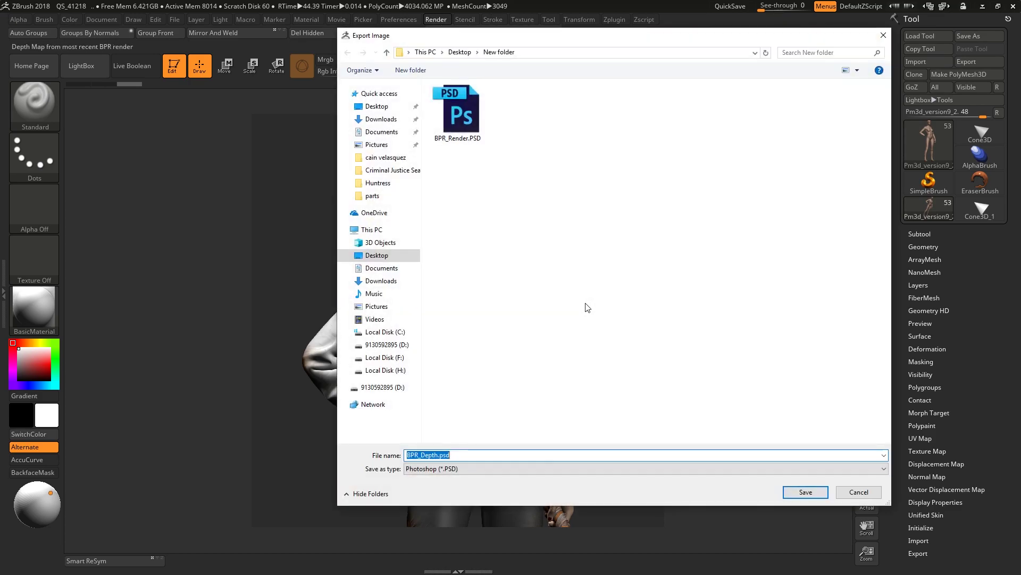
left_click(806, 492)
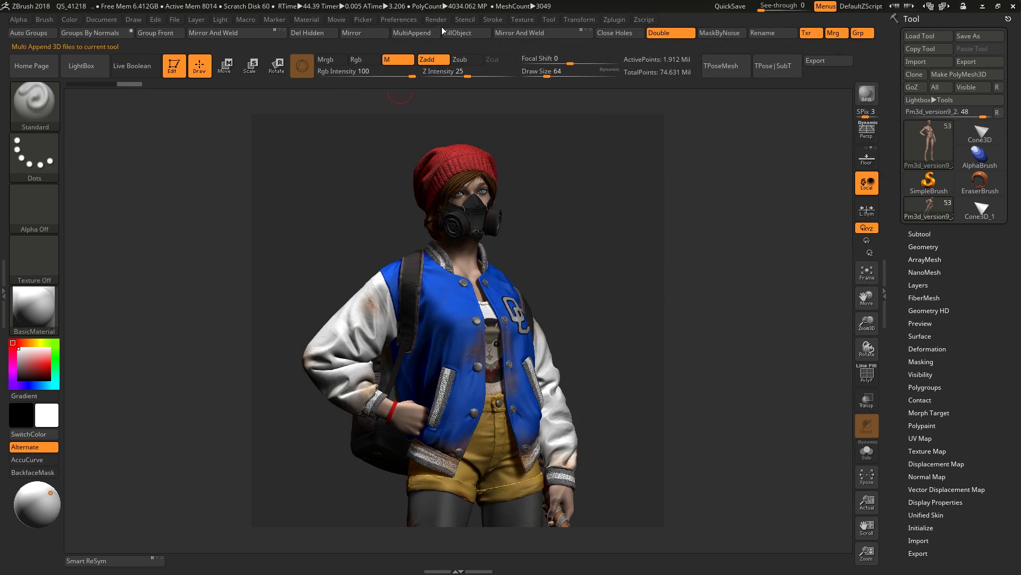
left_click(437, 20)
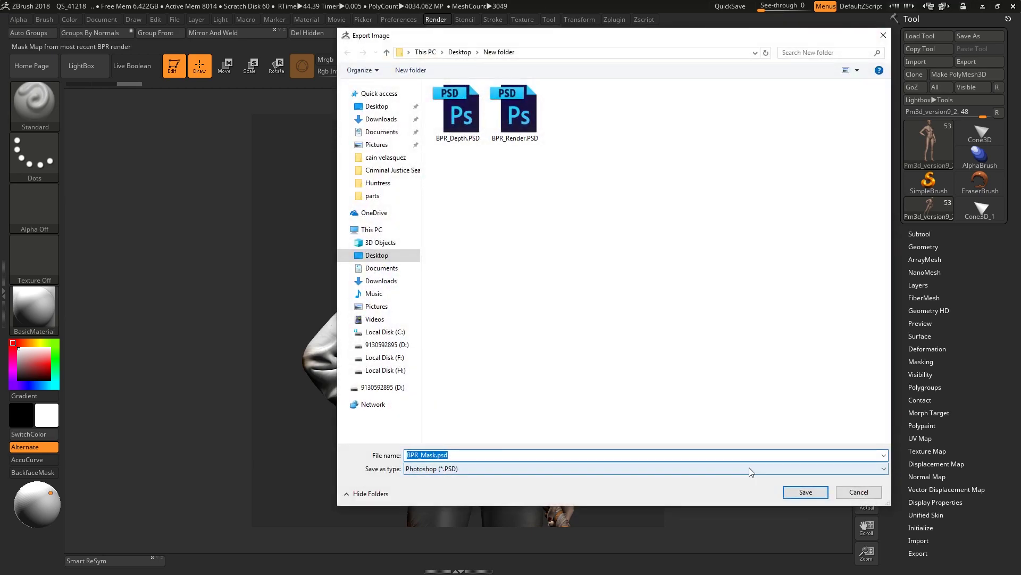
left_click(791, 493)
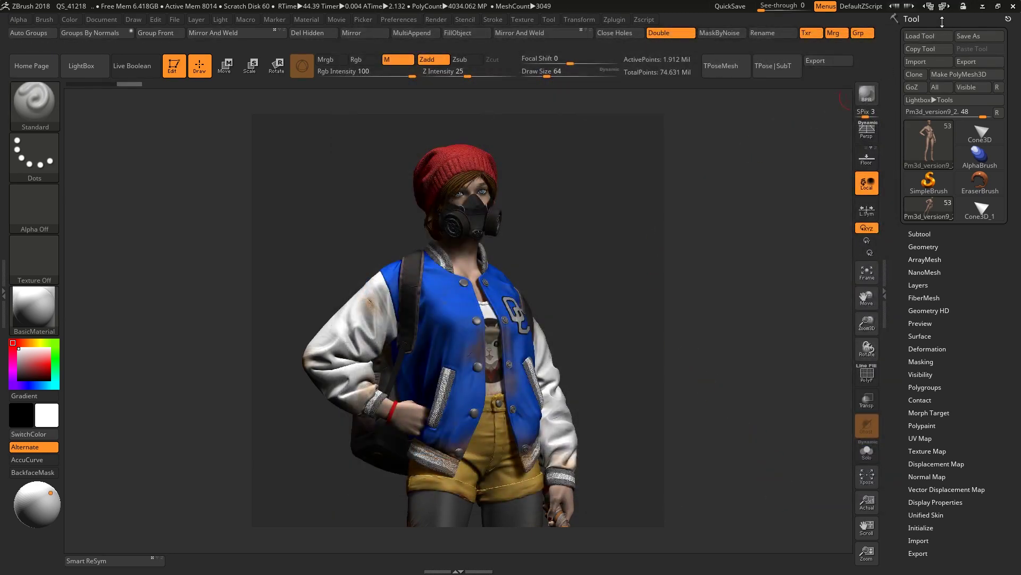
Switch to Photoshop and open BPR_Depth.PSD, BPR_Mask.PSD and BPR_Render.PSD from New folder on the Desktop.
left_click(983, 8)
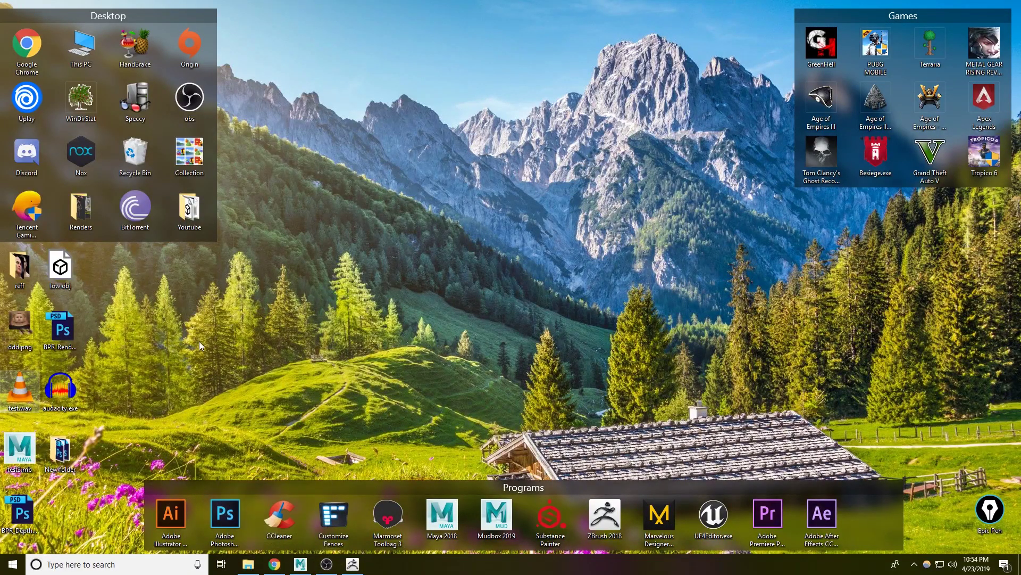
double_click(225, 519)
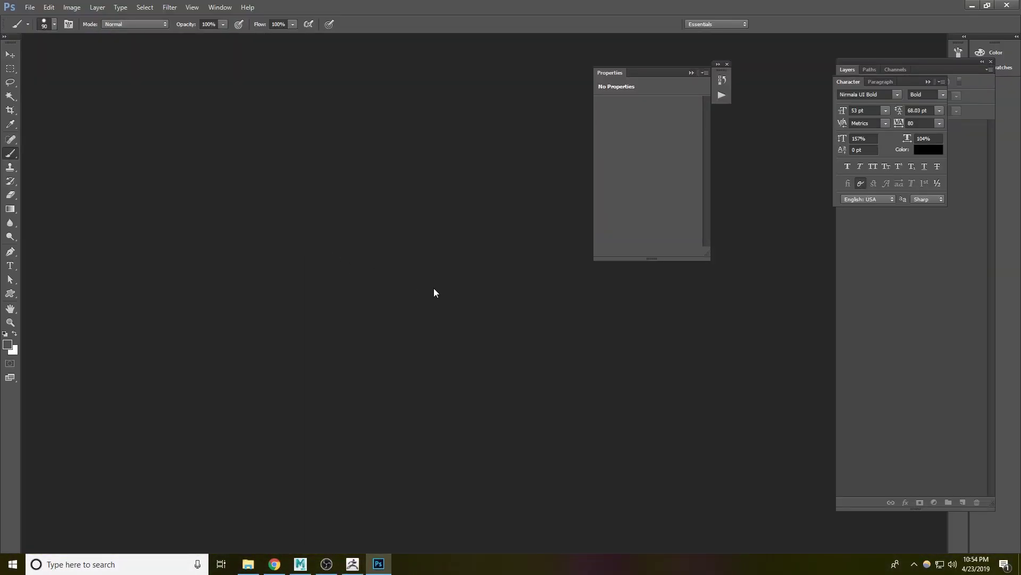
double_click(352, 271)
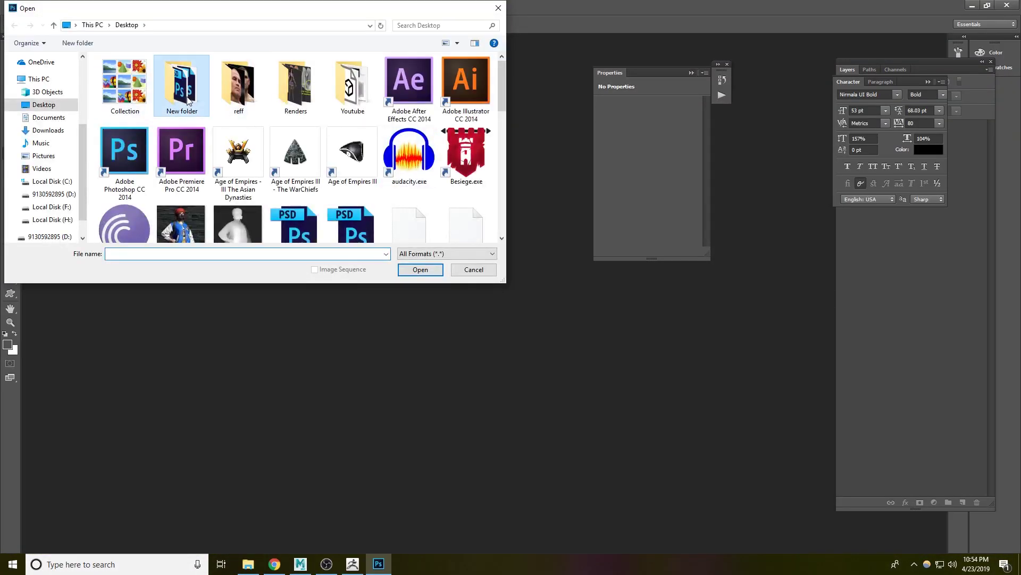
double_click(181, 82)
key("ctrl+a")
left_click(421, 270)
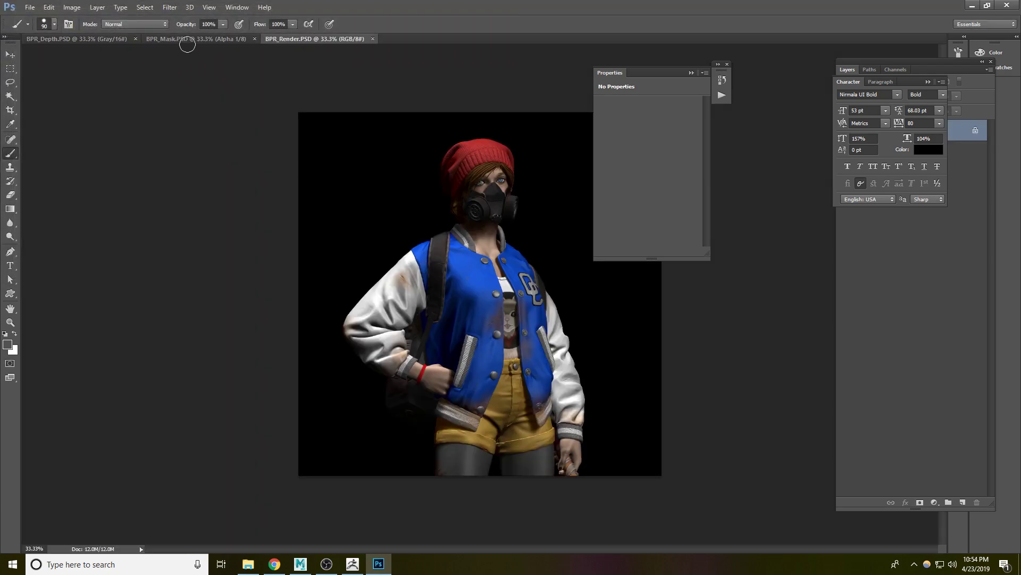
Copy the whole BPR_Mask image, and convert the locked background of BPR_Render into a regular layer.
left_click(187, 41)
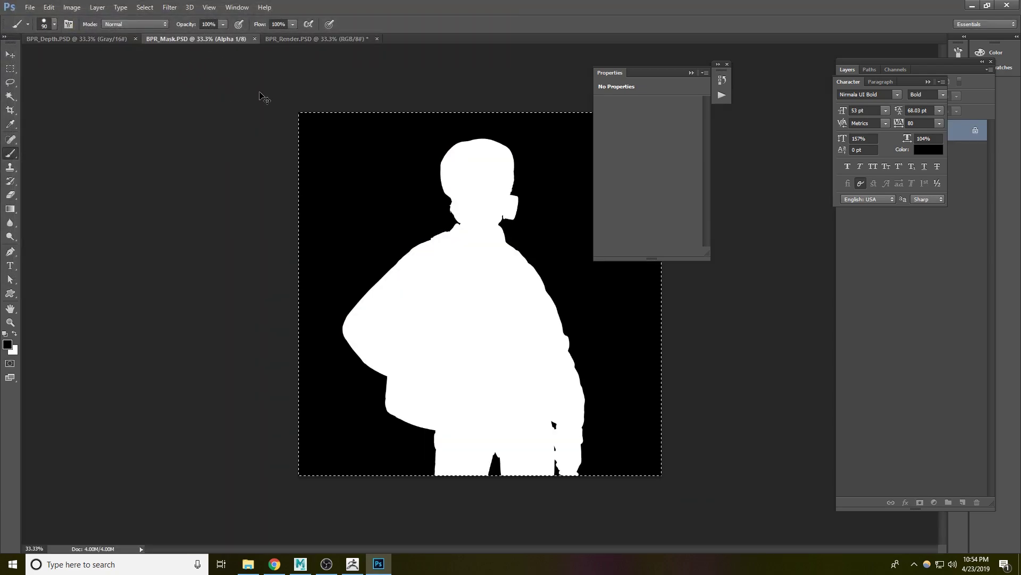
left_click(137, 42)
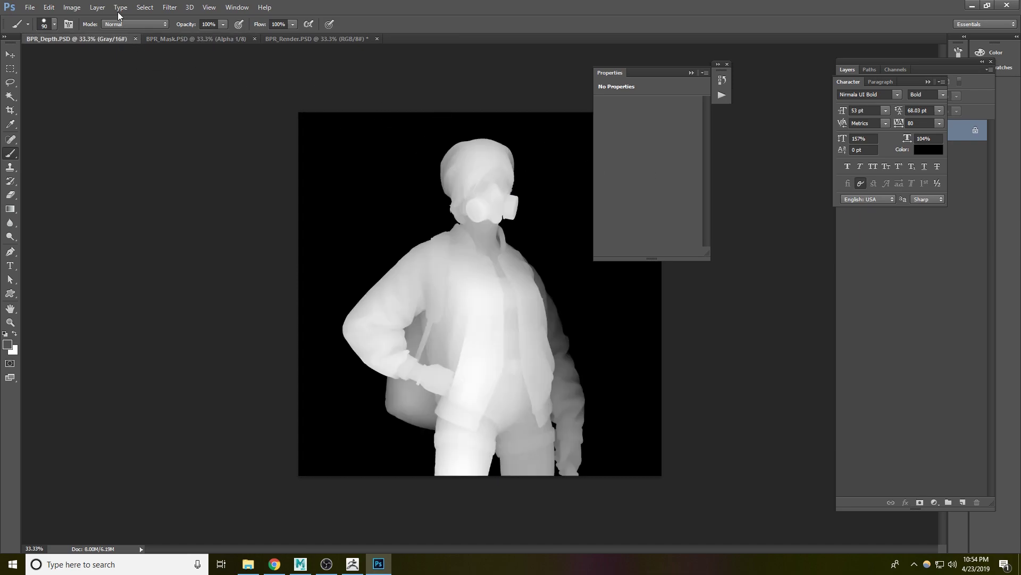
left_click(301, 40)
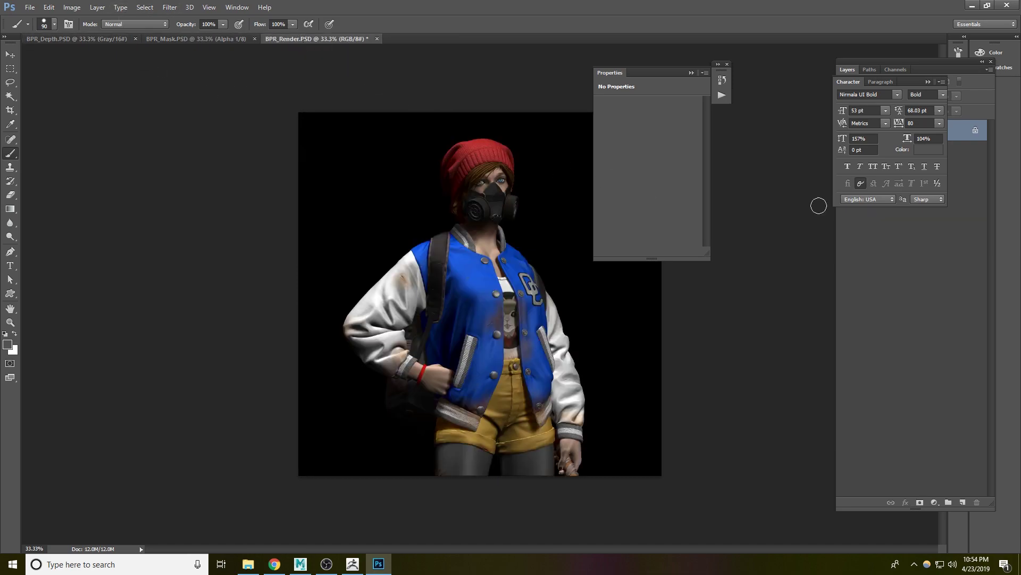
left_click(930, 82)
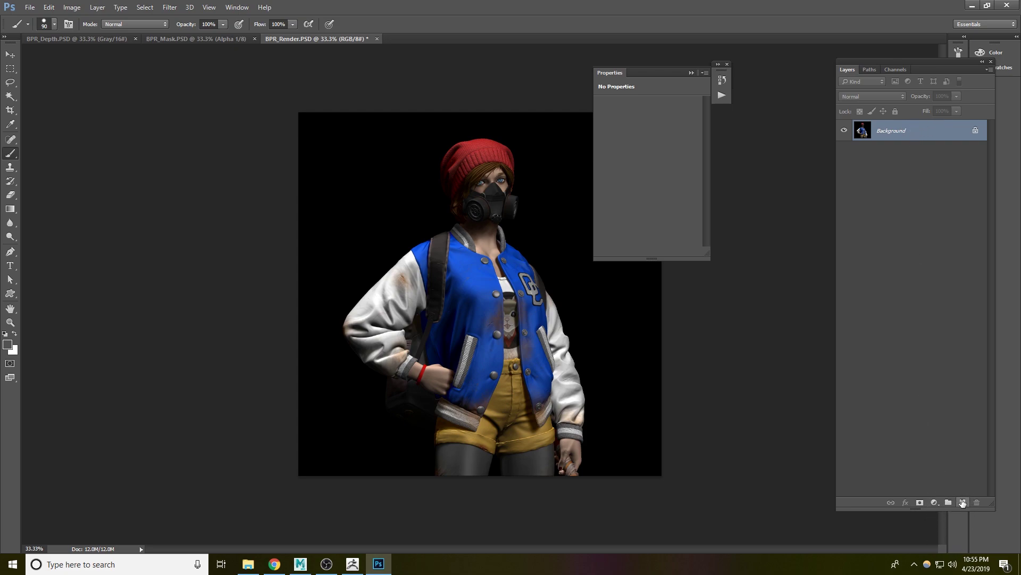
double_click(908, 134)
key("Return")
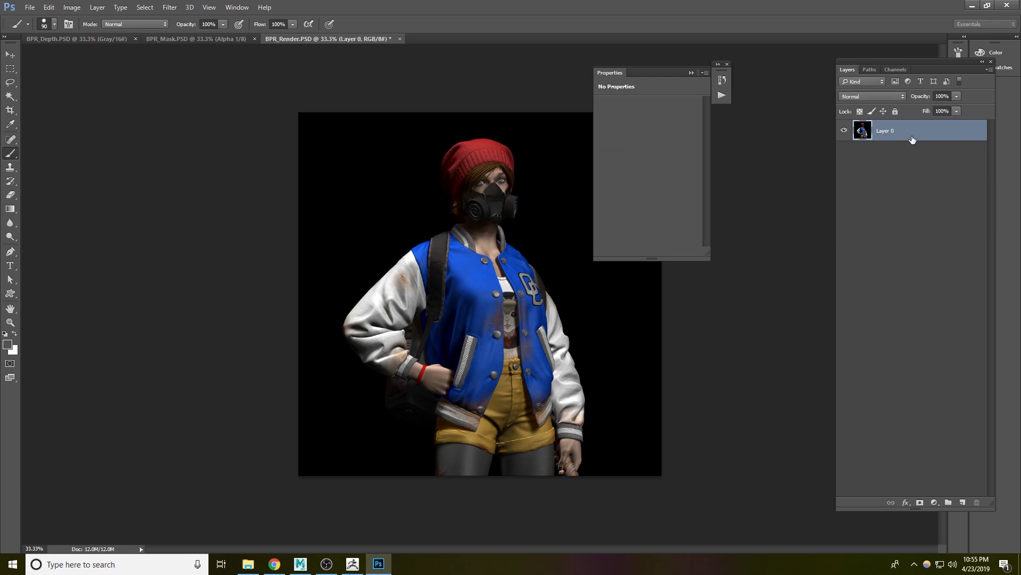
Add a layer mask to the render layer and paste the copied character silhouette into it.
left_click(963, 503)
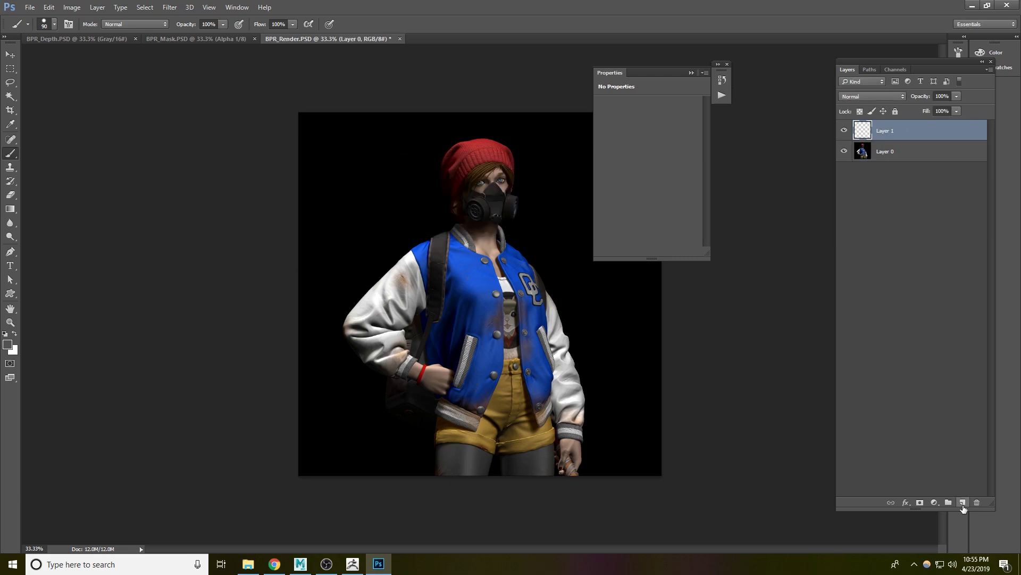
key("Delete")
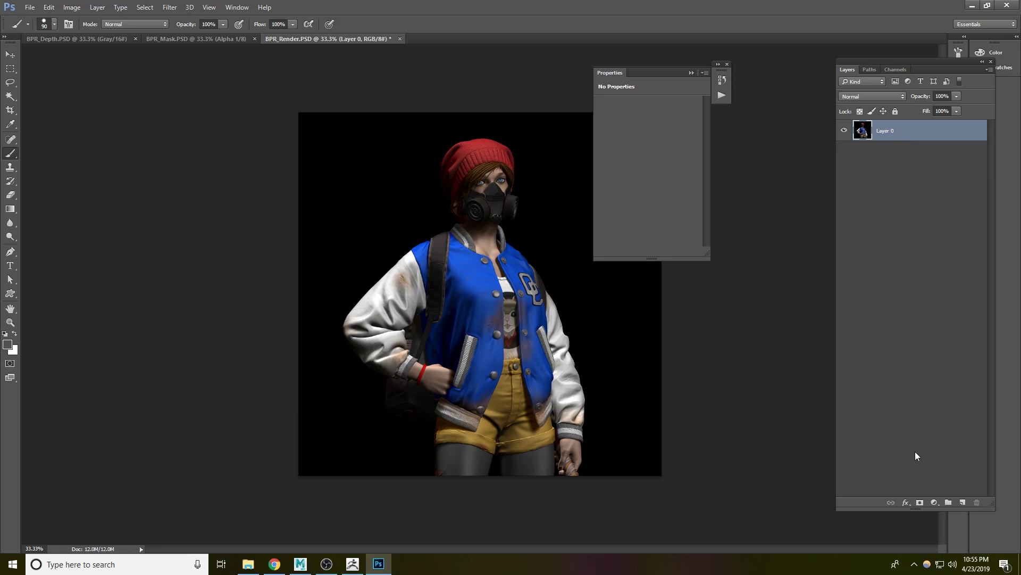
left_click(920, 503)
left_click(888, 130, "alt")
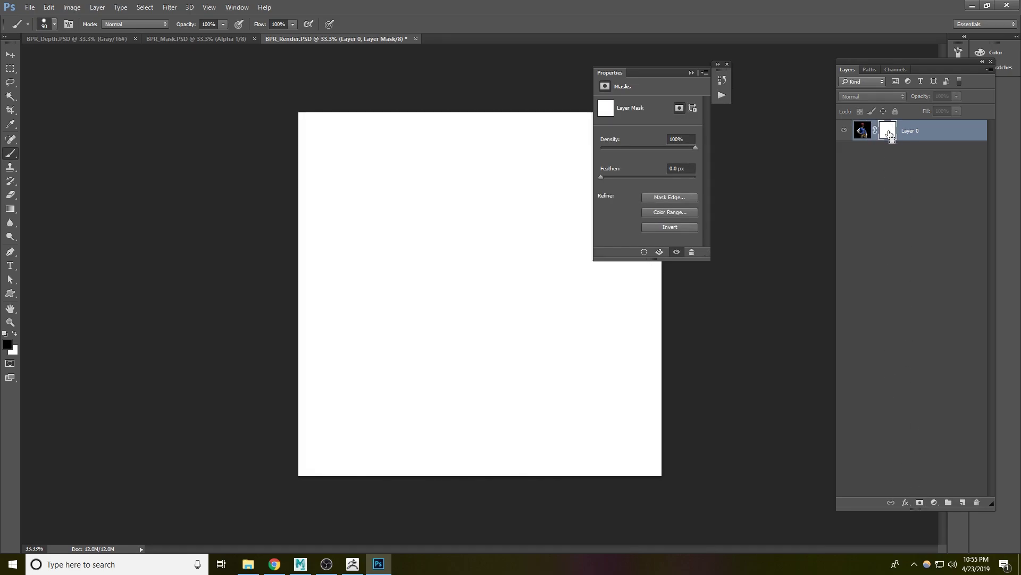
key("ctrl+v")
left_click(863, 130)
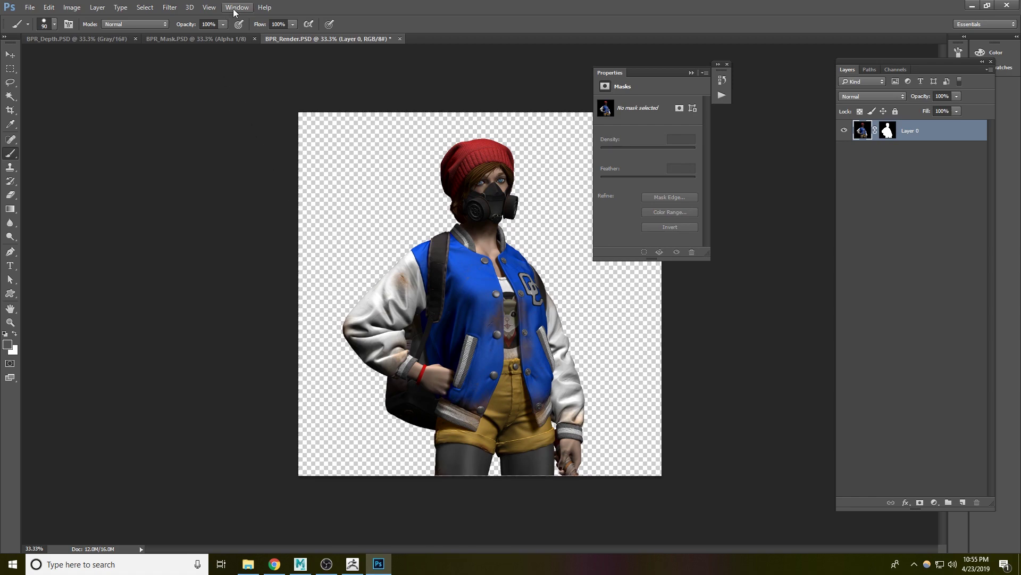
Compare the mask and depth documents with the masked character render.
left_click(227, 40)
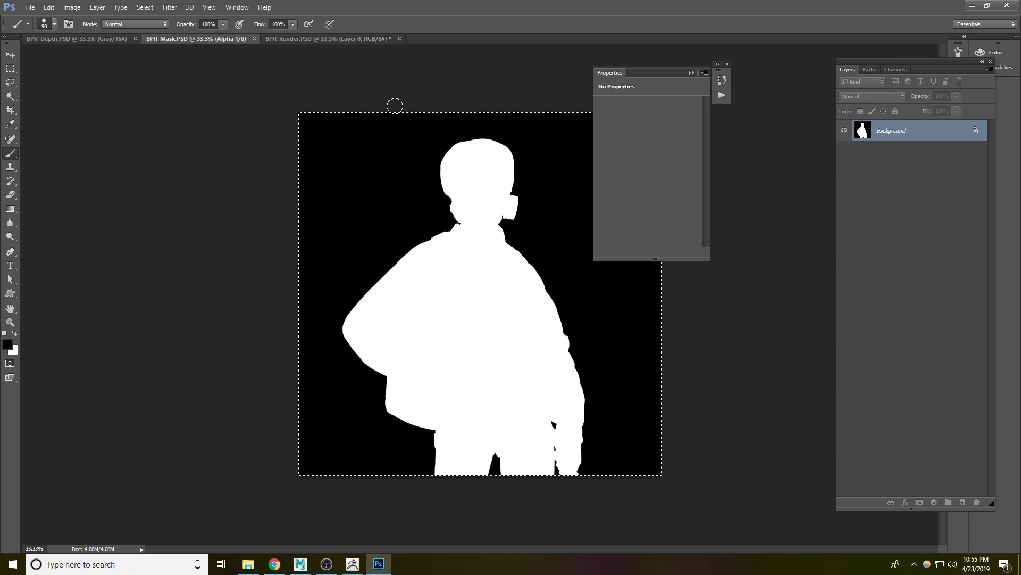
left_click(313, 39)
left_click(103, 40)
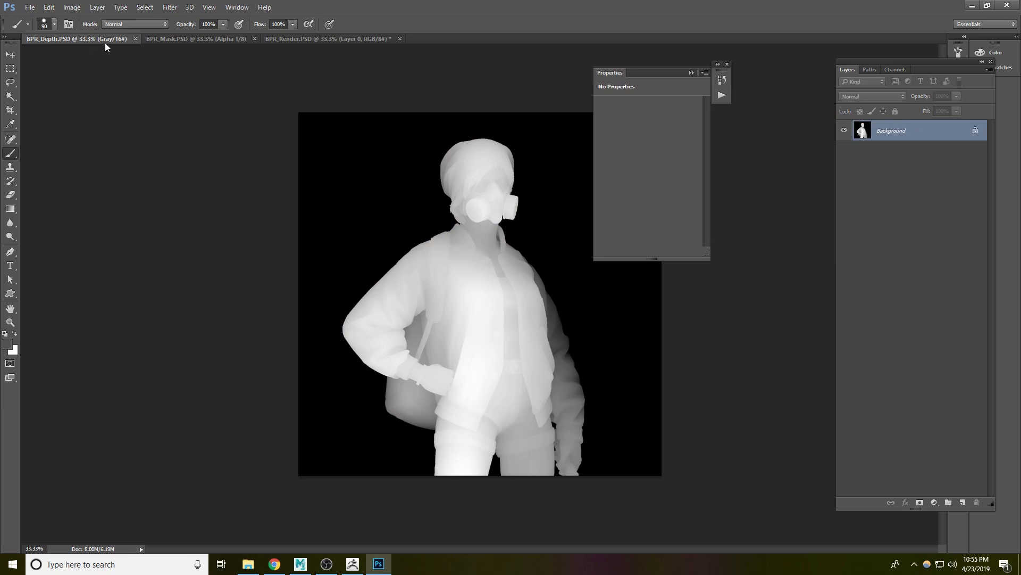
left_click(305, 40)
left_click(930, 398)
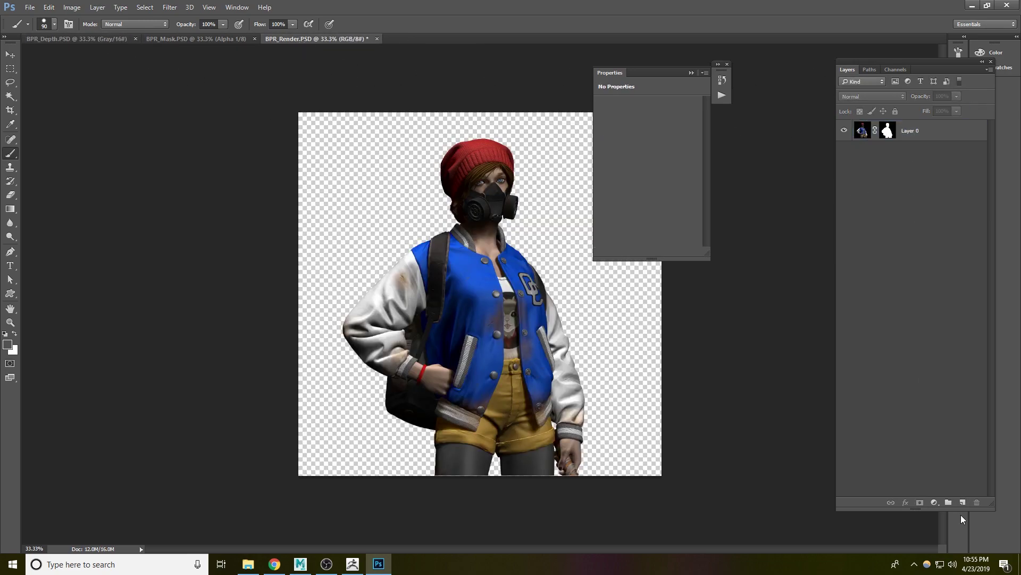
key("alt+Tab")
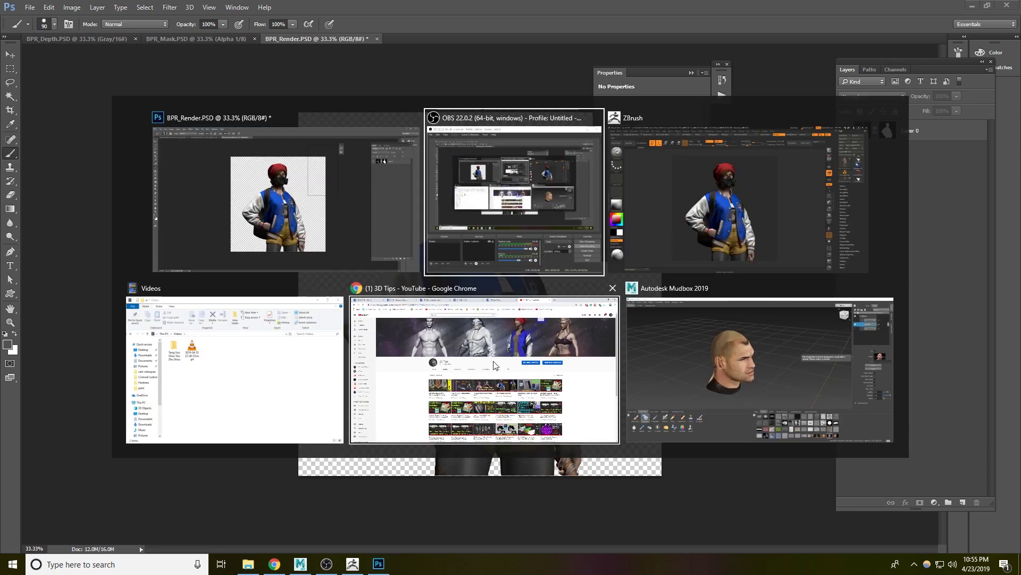
key("Escape")
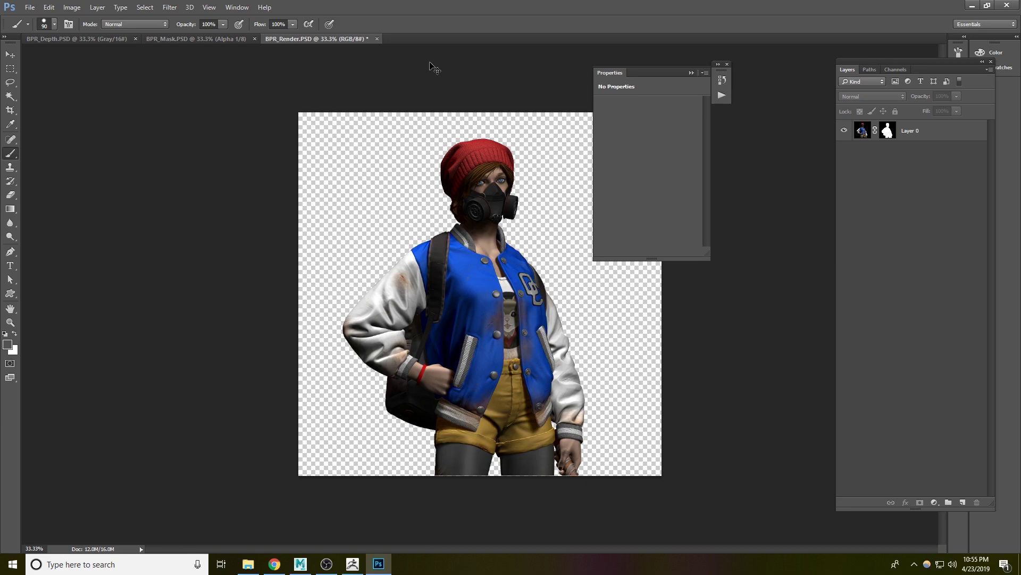
Open the brick wall image 815812c4f7ecdb5.jpg from the Desktop.
key("ctrl+o")
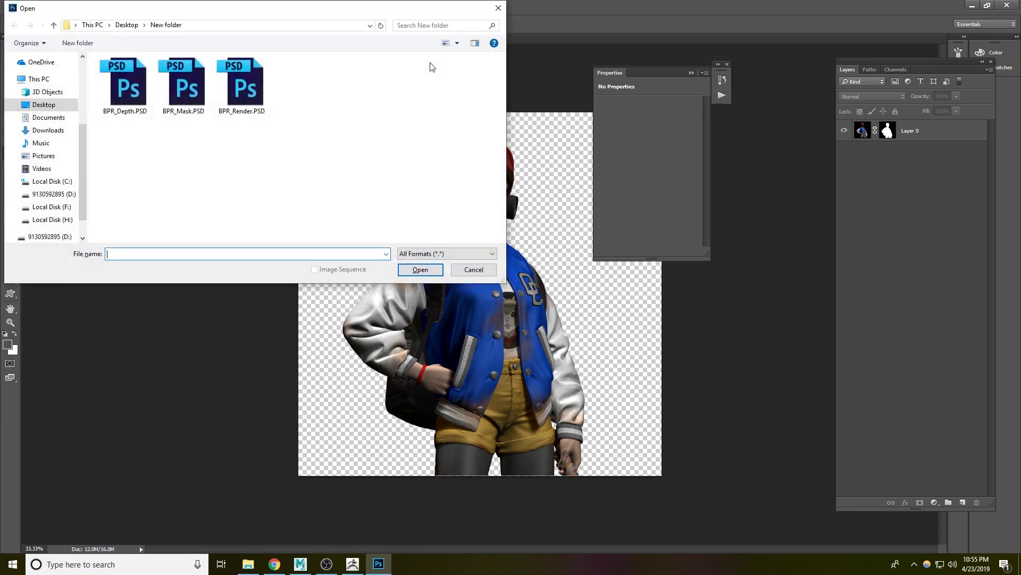
left_click(55, 106)
scroll(306, 179, "down", 3)
scroll(306, 180, "down", 8)
scroll(246, 193, "up", 2)
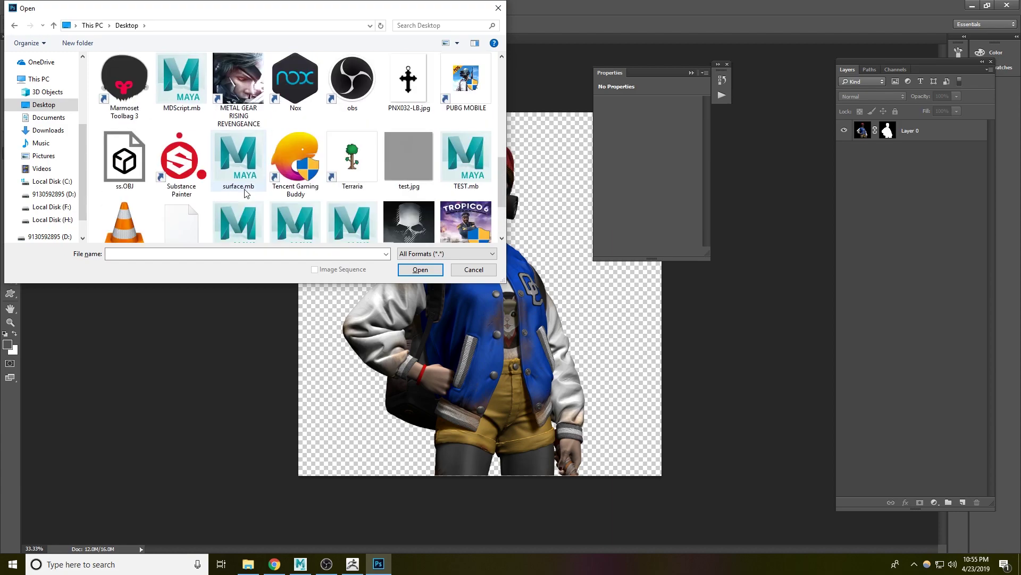
scroll(268, 196, "up", 9)
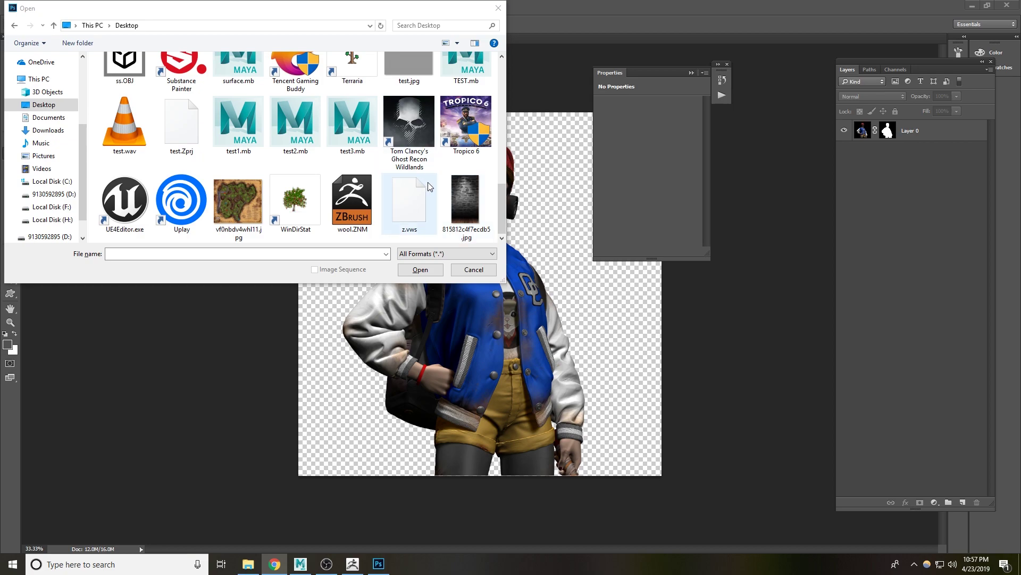
left_click(466, 201)
double_click(466, 201)
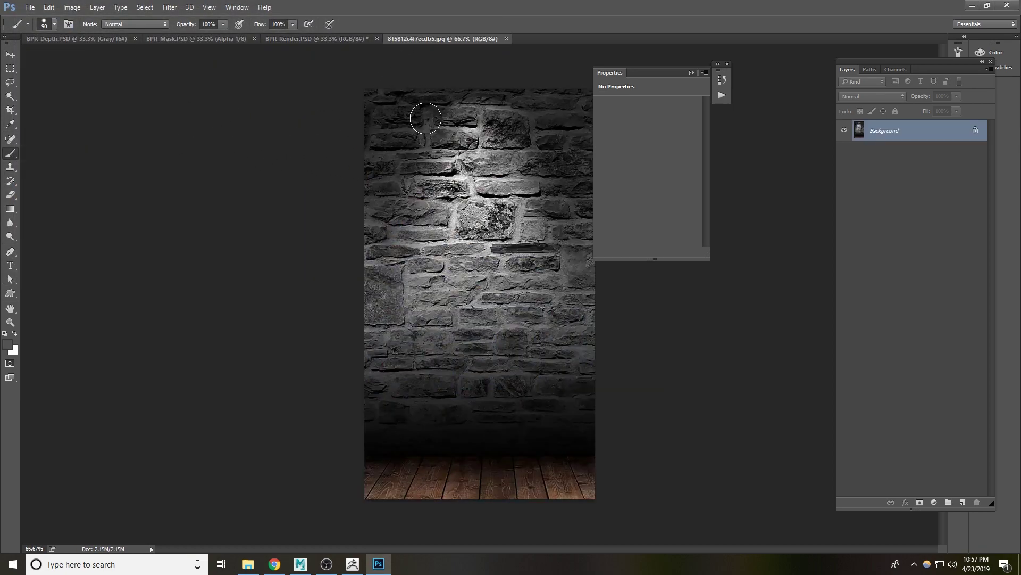
Copy the whole brick wall image into BPR_Render and place it beneath the character layer.
key("ctrl+a")
left_click(78, 40)
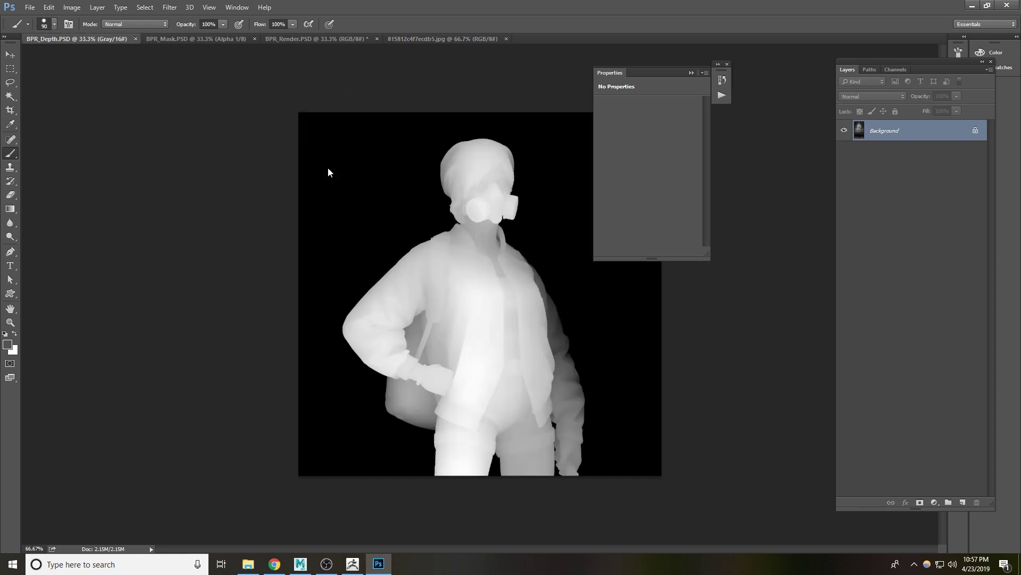
left_click(211, 40)
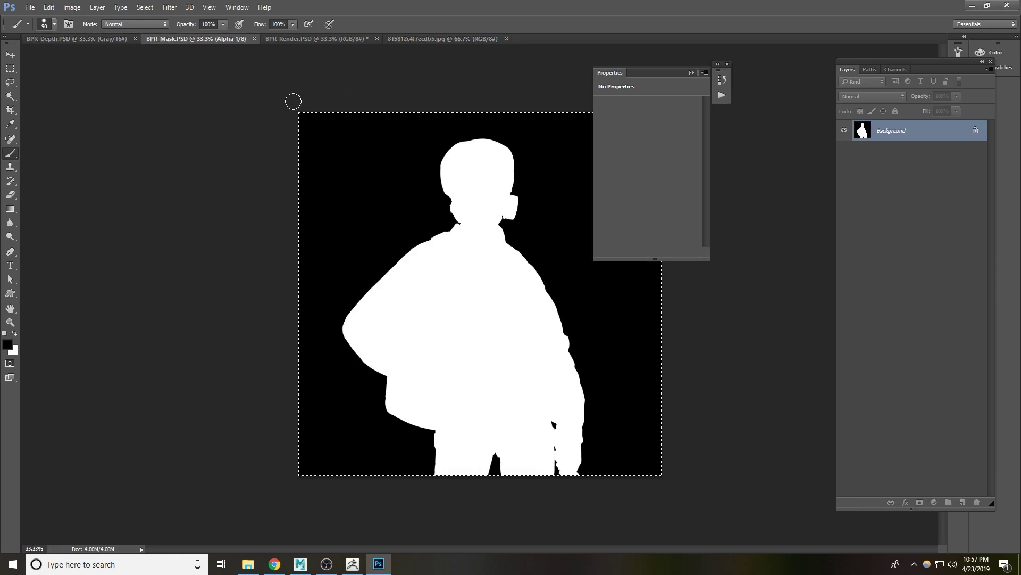
left_click(324, 40)
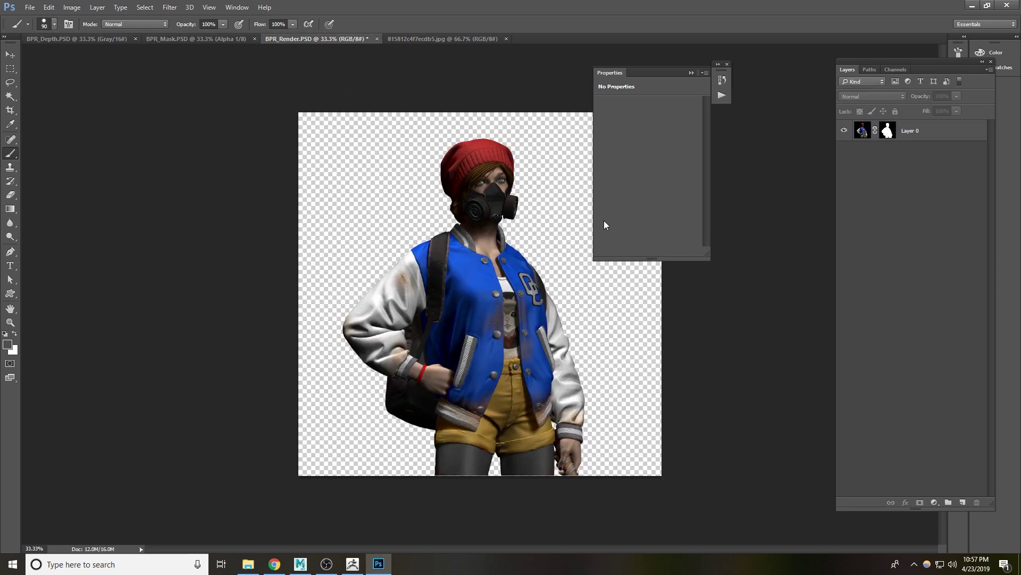
key("ctrl+v")
key("ctrl+bracketleft")
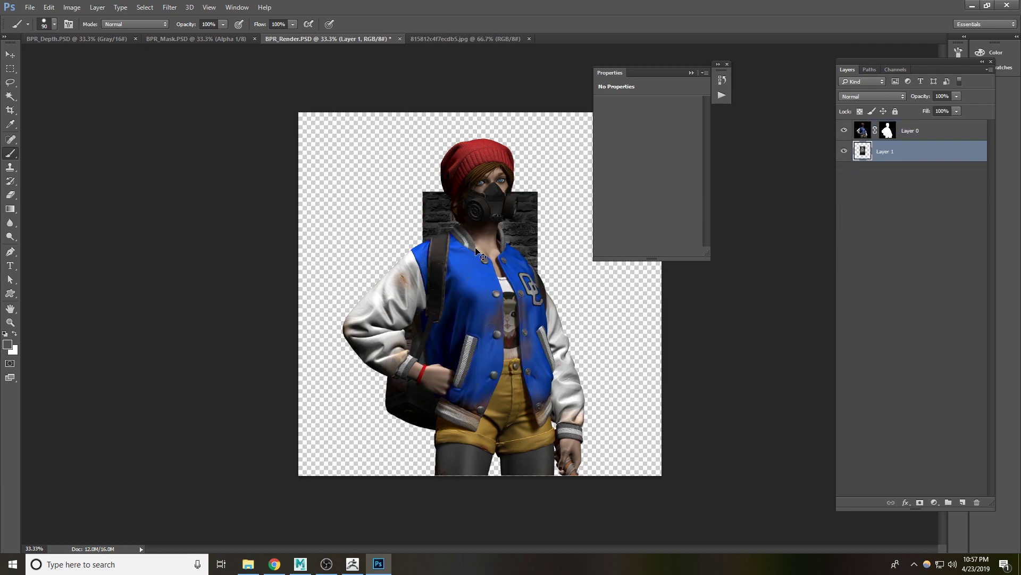
Scale the brick wall layer to about 227% and position it behind the character with its bright area around her head.
key("ctrl+t")
left_click_drag(537, 189, 723, 92)
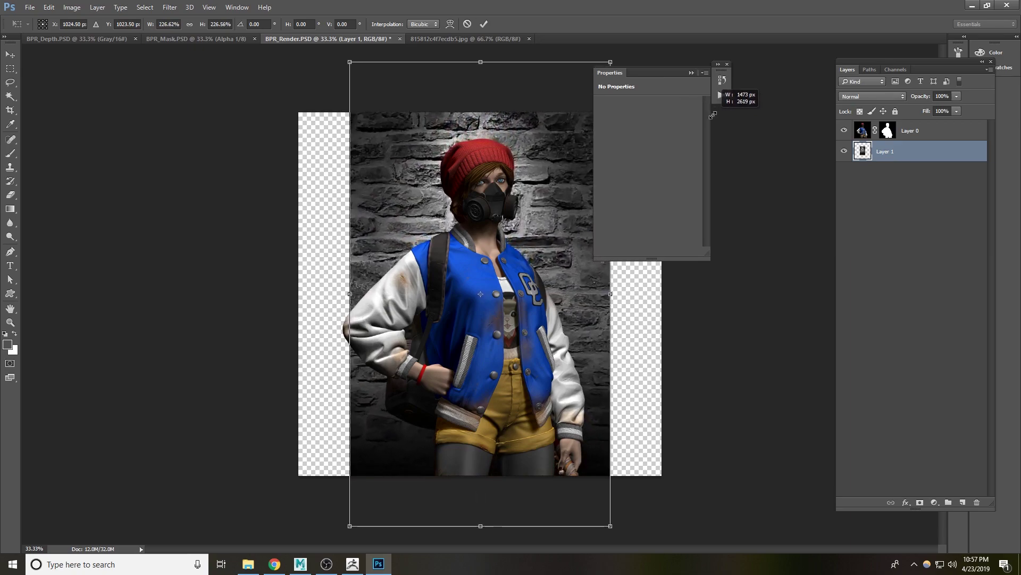
left_click_drag(574, 155, 566, 203)
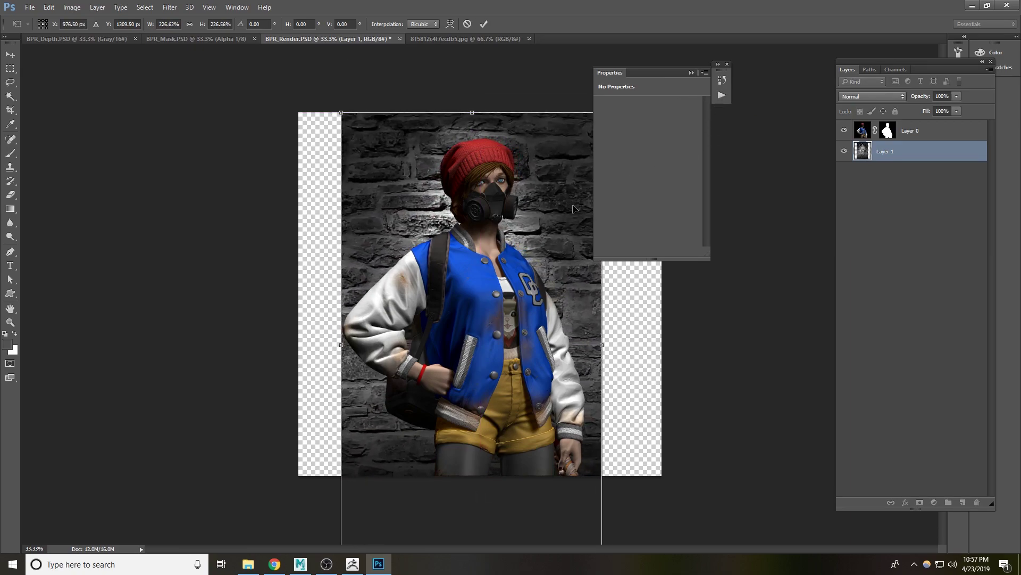
left_click_drag(478, 130, 512, 72)
key("Return")
key("b")
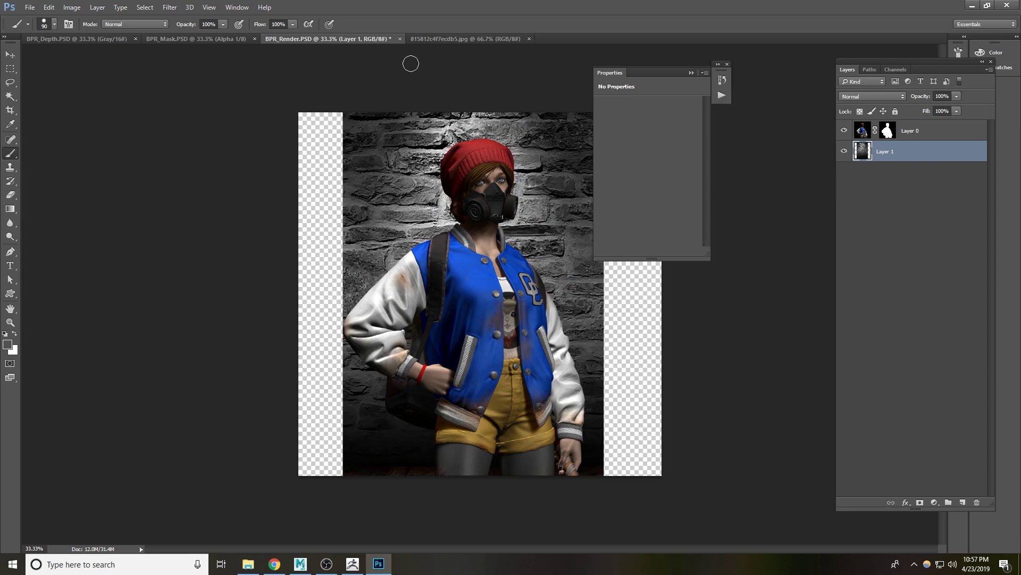
Close the BPR_Depth.PSD document.
left_click(450, 40)
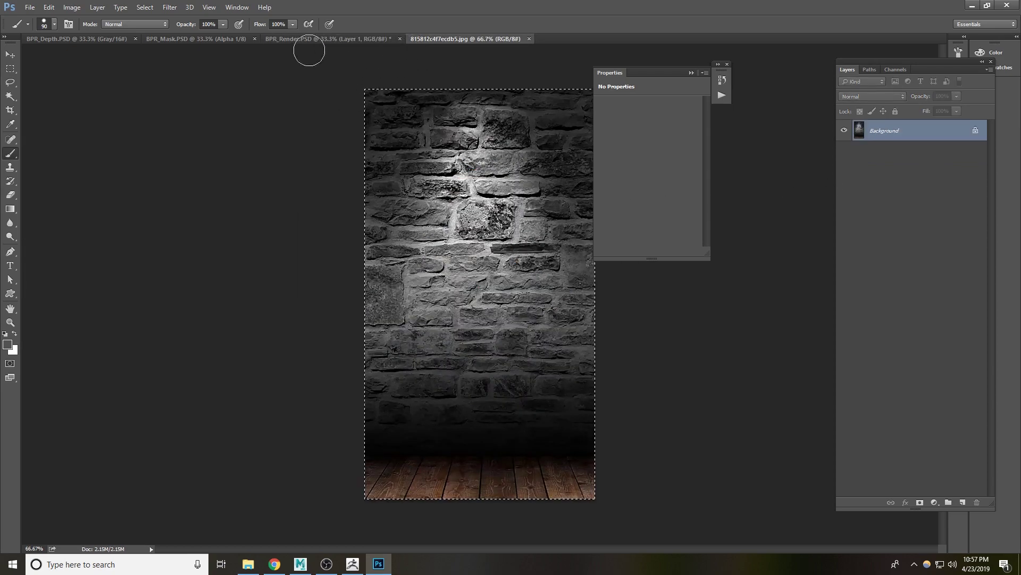
left_click(270, 40)
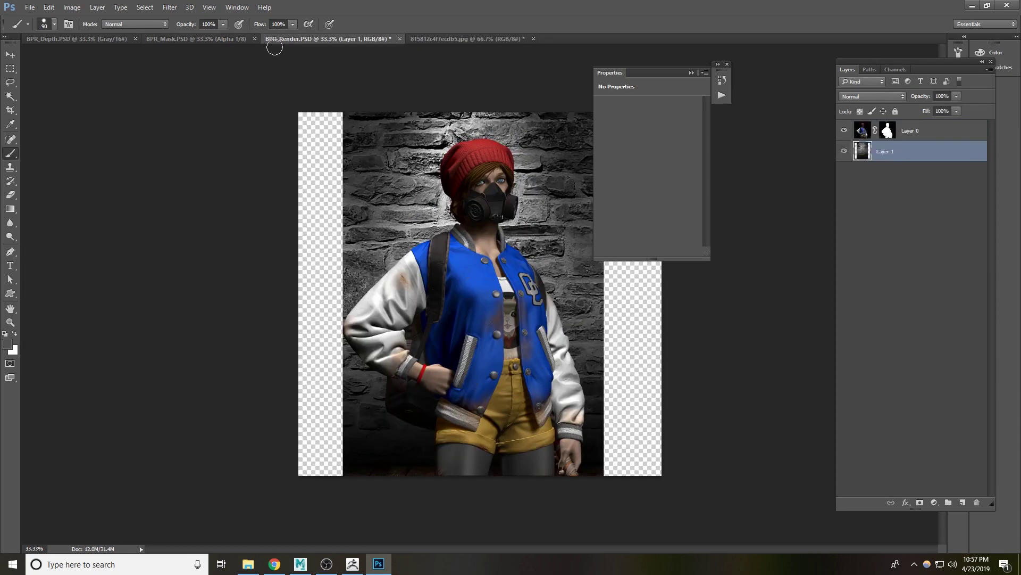
left_click(200, 40)
left_click(135, 39)
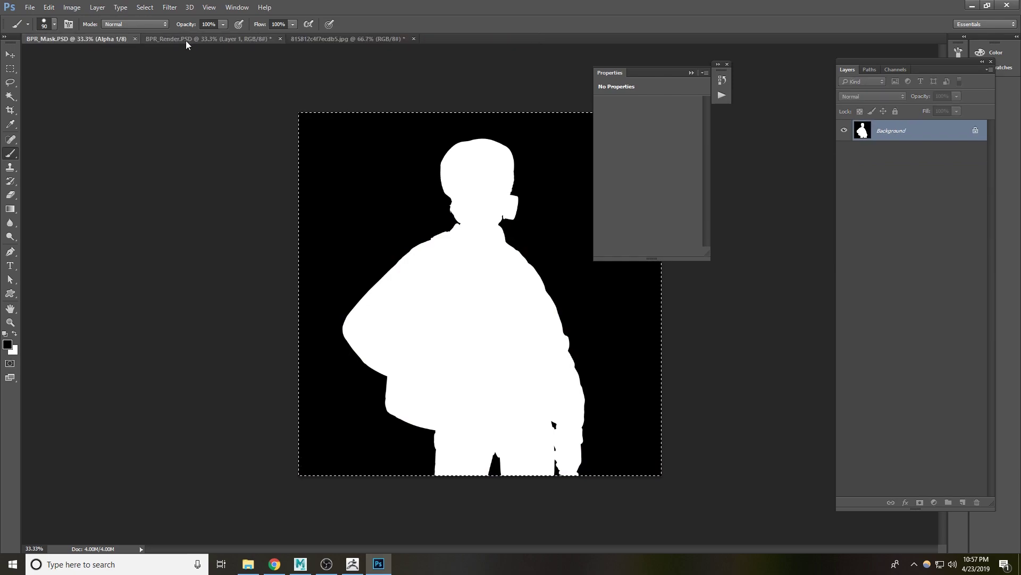
left_click(473, 51)
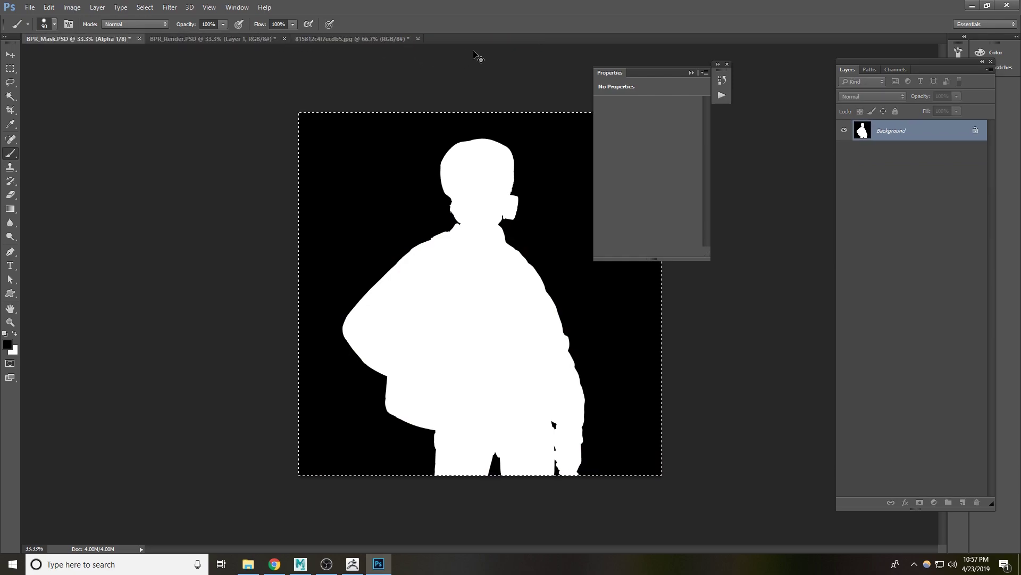
Open BPR_Depth.PSD from New folder on the Desktop.
key("ctrl+o")
scroll(345, 169, "down", 1)
left_click(298, 206)
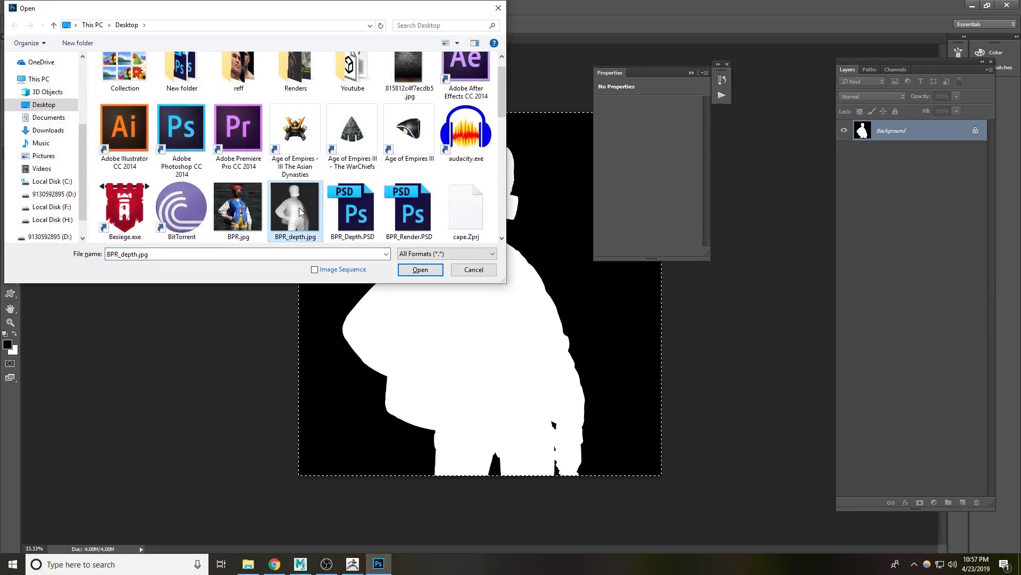
scroll(318, 112, "up", 1)
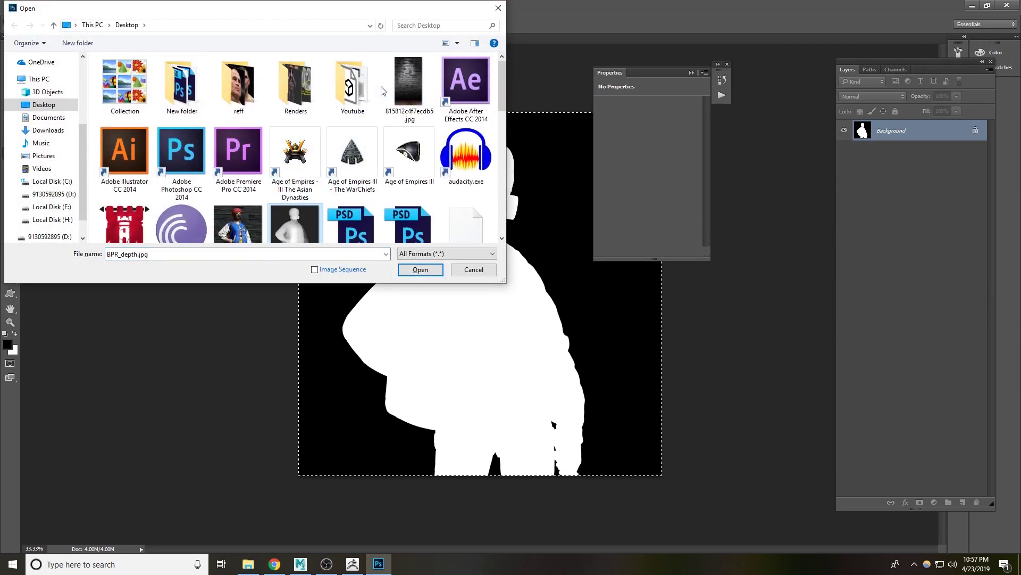
left_click(199, 98)
double_click(200, 97)
left_click(243, 90)
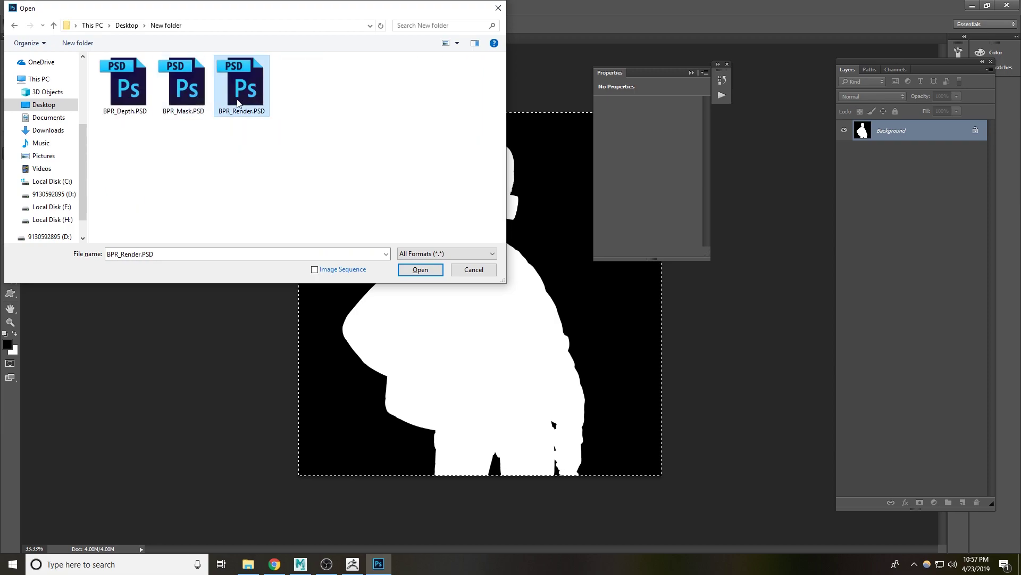
key("ctrl+a")
key("Return")
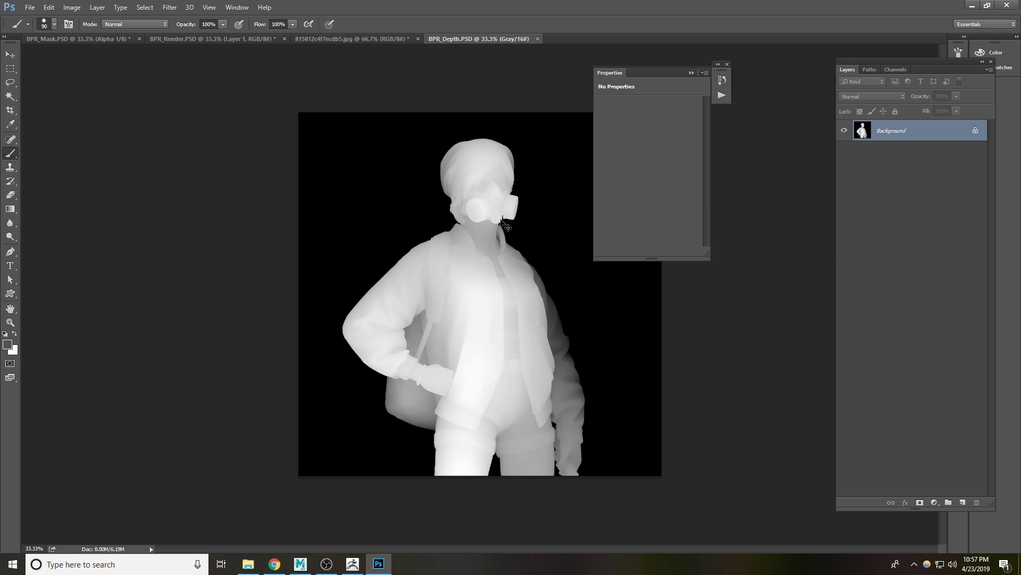
Copy the whole depth image into BPR_Render and place it above the character layer.
key("ctrl+a")
left_click(114, 39)
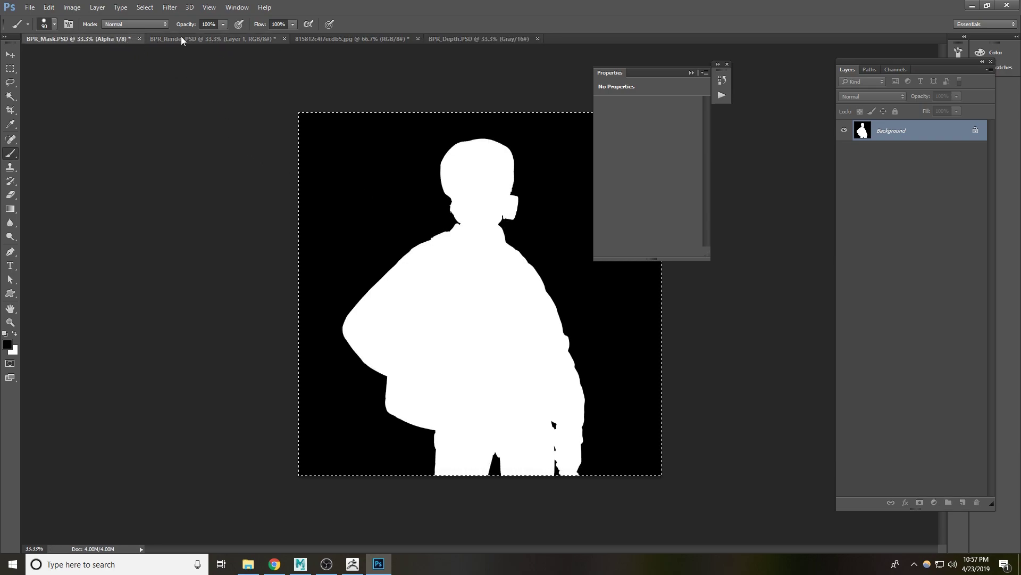
left_click(184, 37)
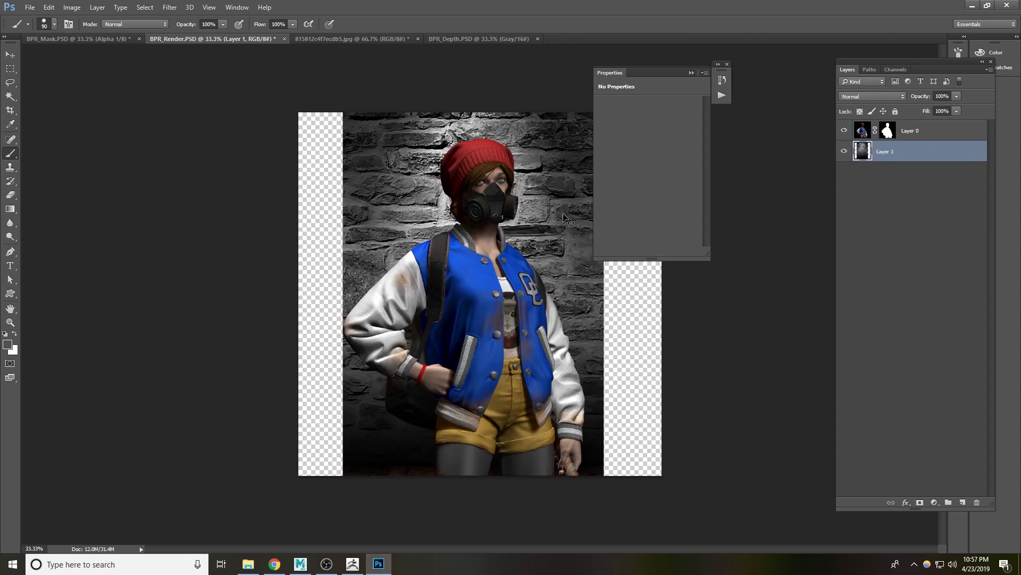
key("ctrl+v")
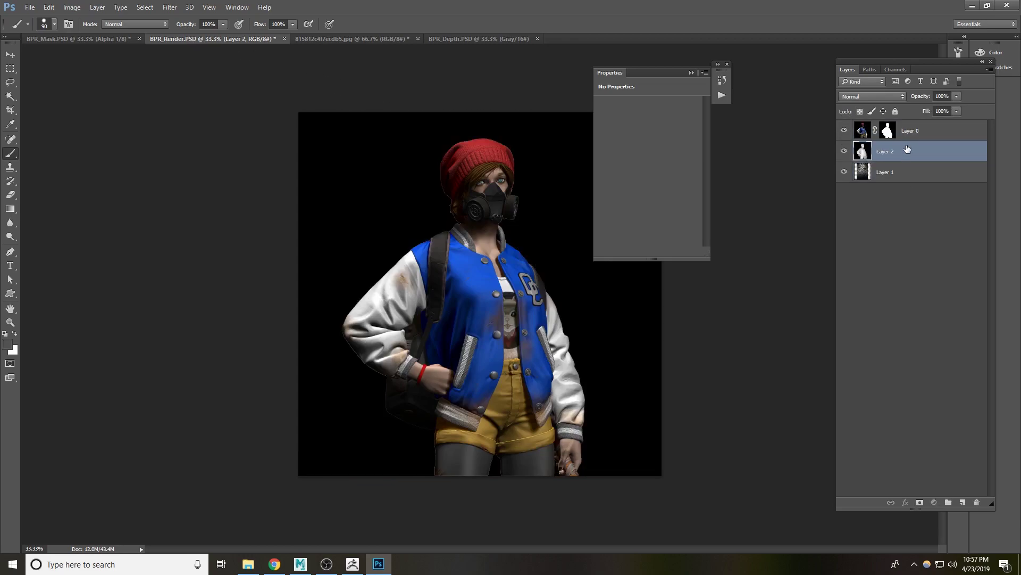
double_click(913, 130)
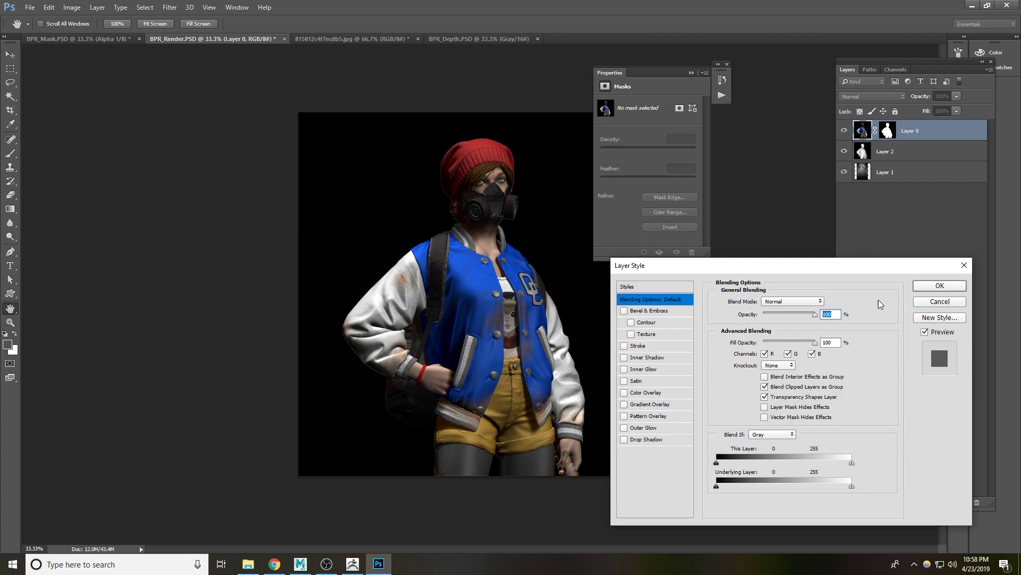
key("Escape")
left_click_drag(916, 157, 915, 128)
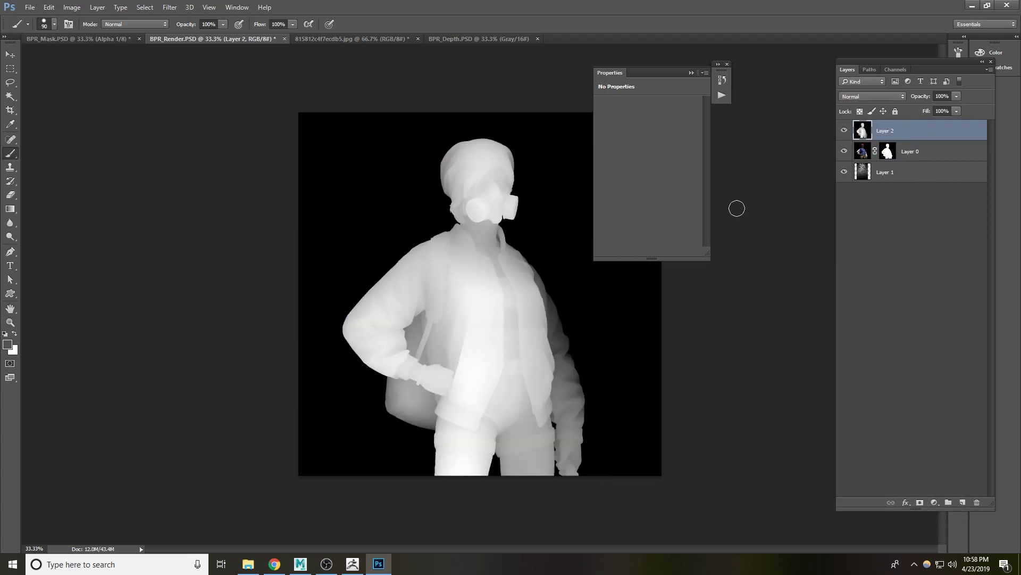
Duplicate the character layer's mask onto the depth map layer.
key("x")
key("alt")
left_click_drag(887, 154, 886, 134)
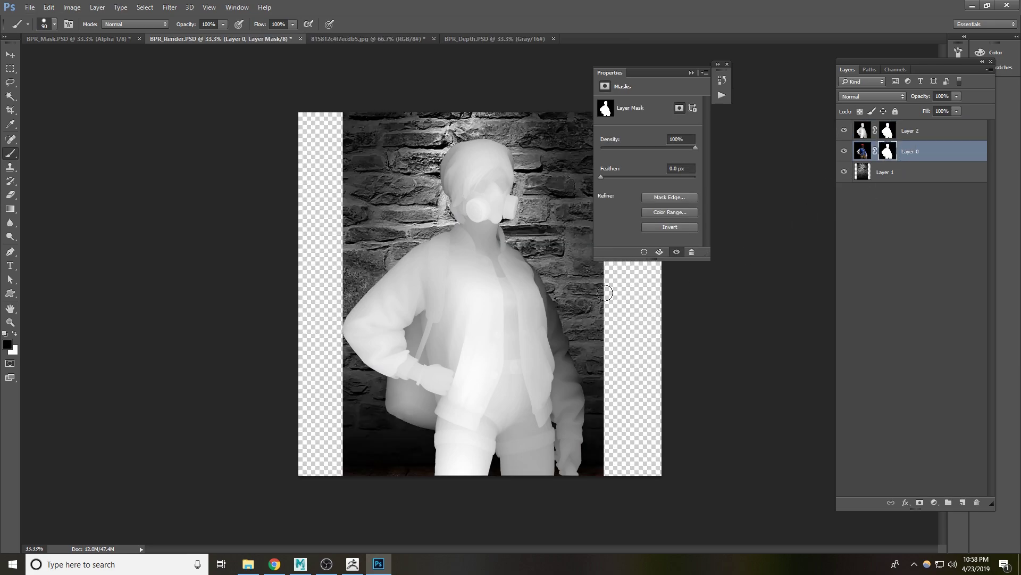
Crop the canvas to the brick wall's width, removing the transparent strips on both sides.
key("c")
left_click_drag(662, 303, 609, 305)
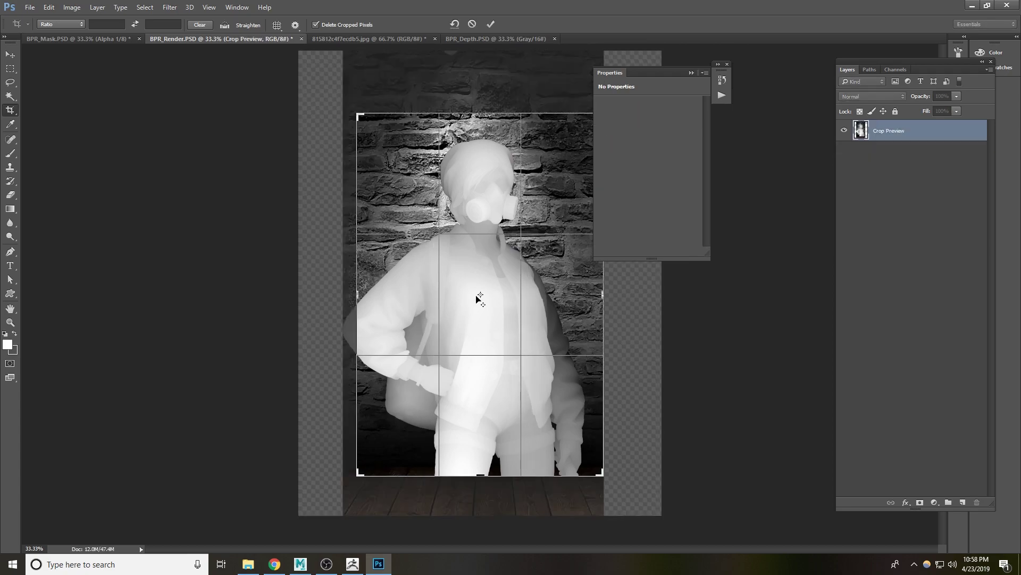
left_click_drag(356, 294, 344, 294)
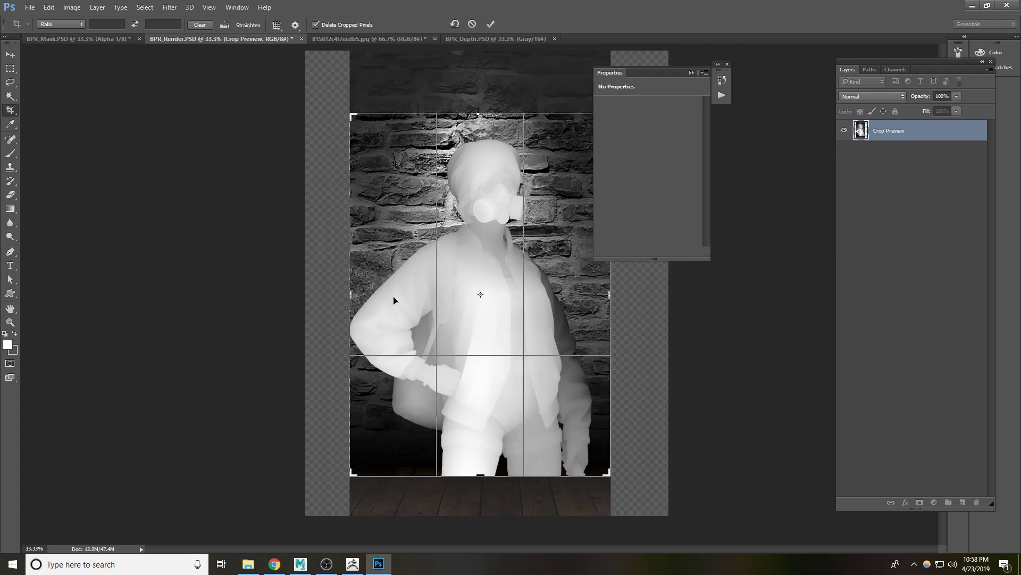
key("Return")
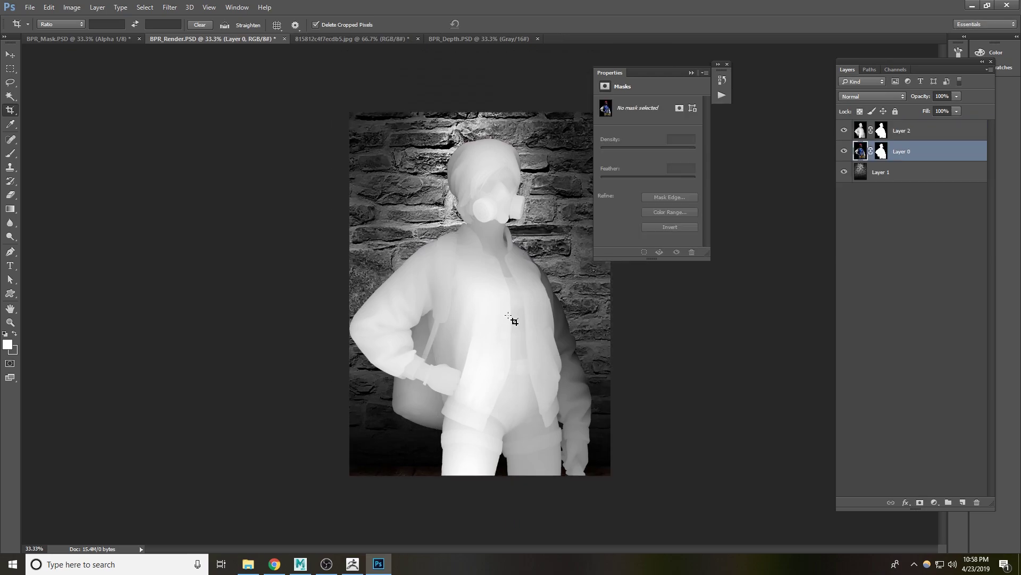
Hide the depth map layer and darken the brick wall layer with Curves.
left_click(845, 131)
left_click(875, 184)
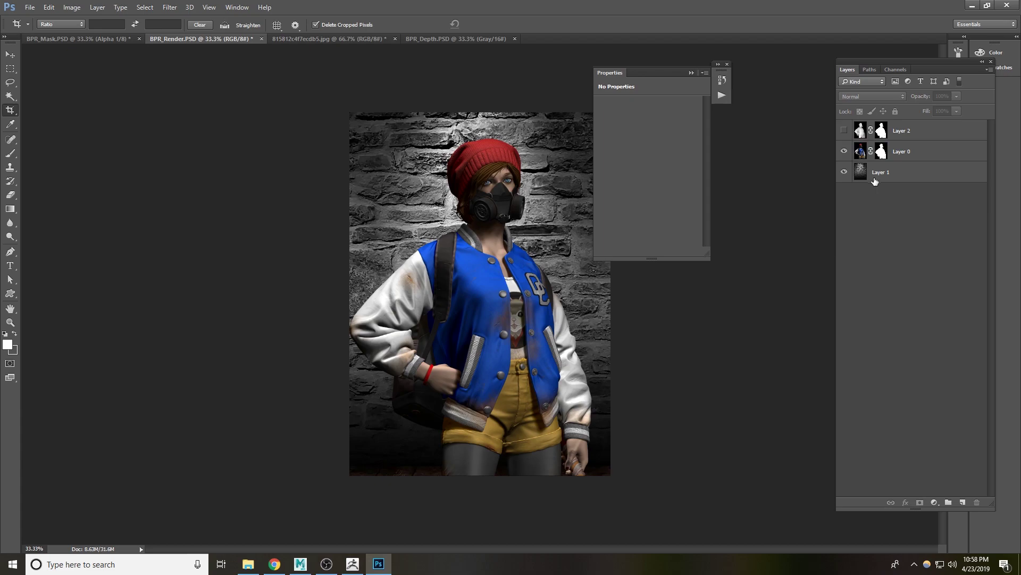
left_click(874, 180)
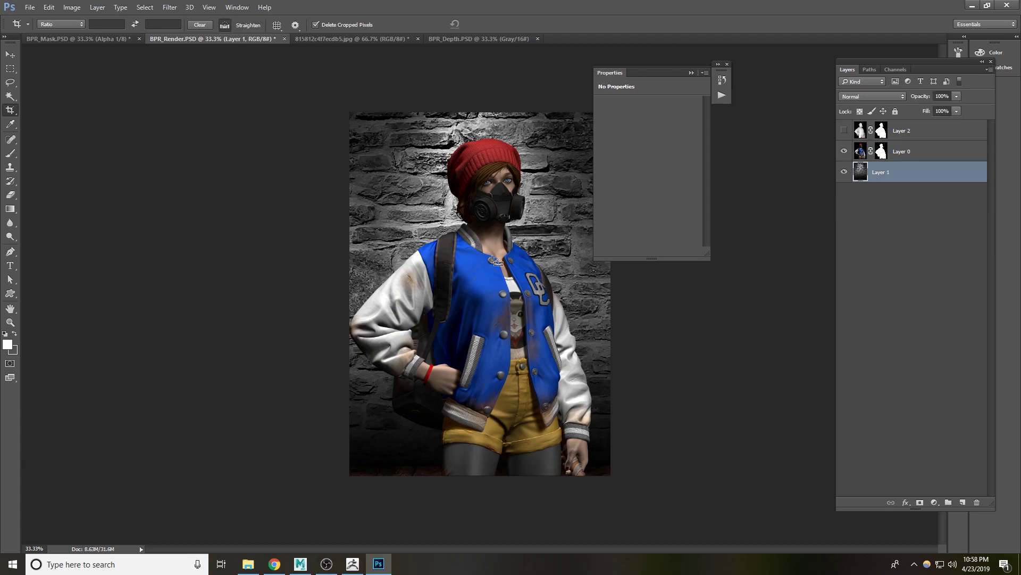
key("ctrl+m")
left_click_drag(634, 392, 686, 376)
key("Return")
key("c")
Darken the brick wall layer with Hue/Saturation at a Lightness of -55.
key("ctrl+u")
left_click_drag(763, 219, 735, 254)
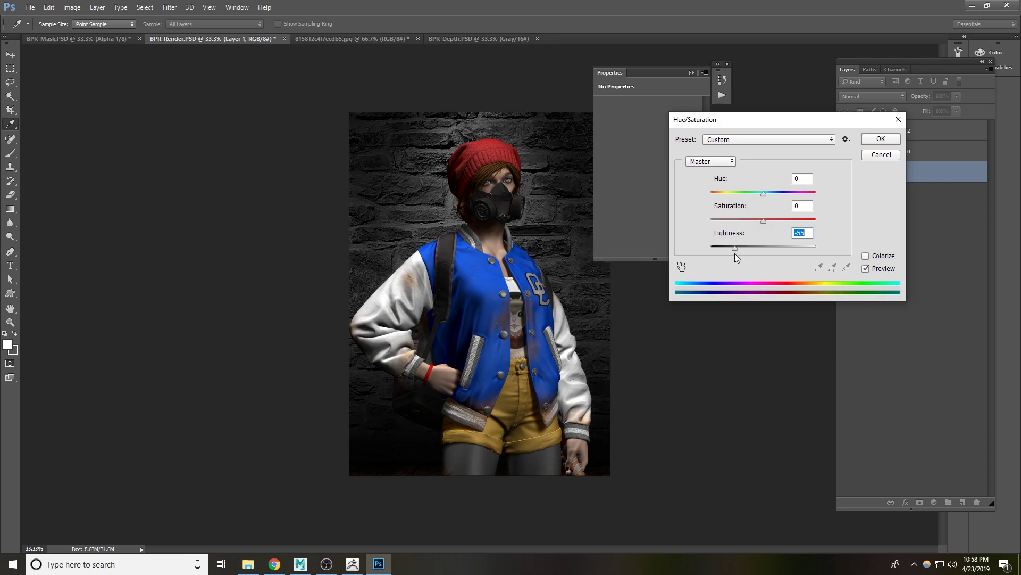
left_click(881, 139)
Brighten the character layer with an RGB Curves point at input 94, output 161.
left_click(864, 153)
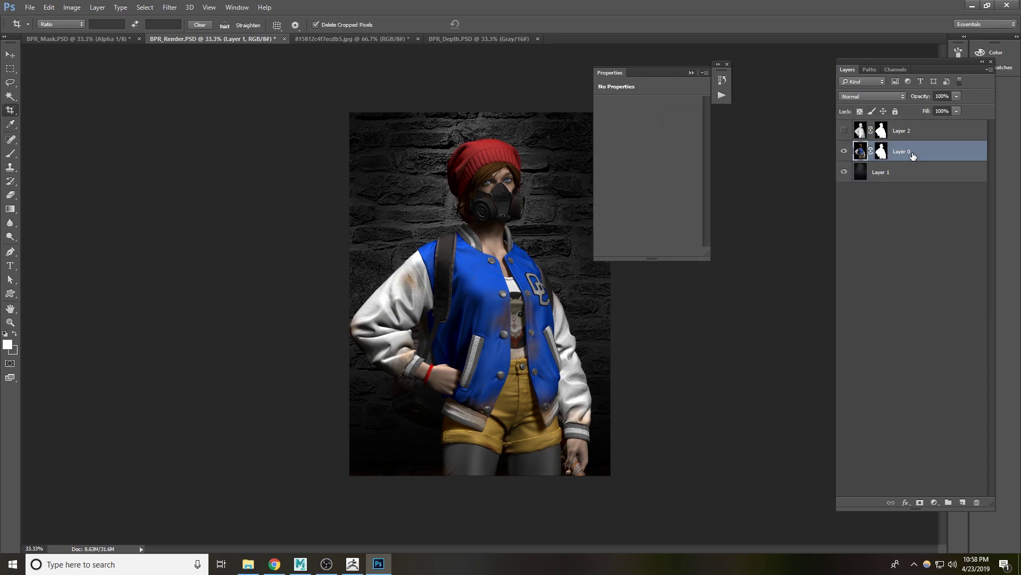
key("ctrl+m")
left_click_drag(656, 405, 620, 371)
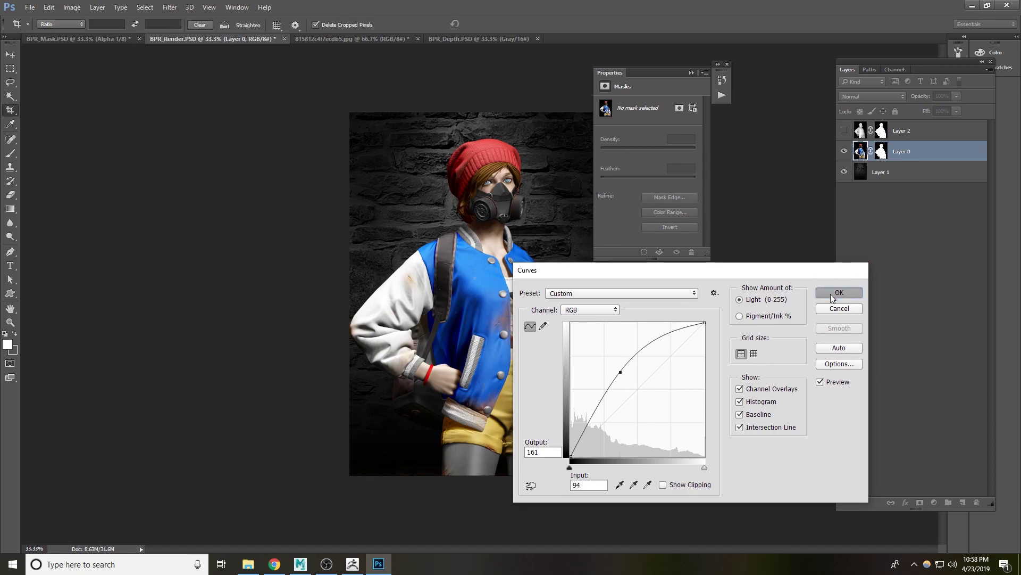
left_click(840, 292)
key("c")
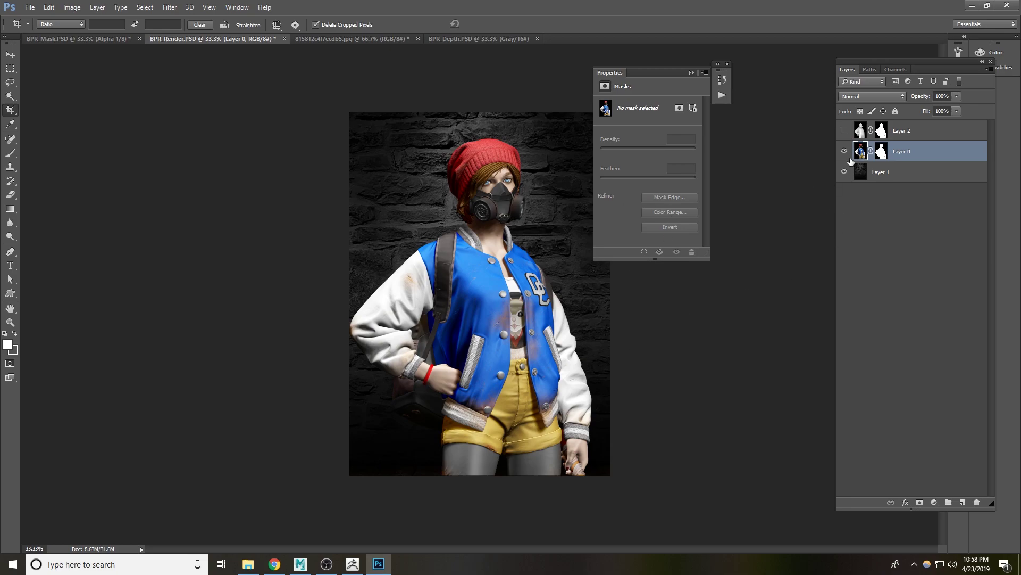
Show the depth map layer and disable its layer mask.
left_click(845, 131)
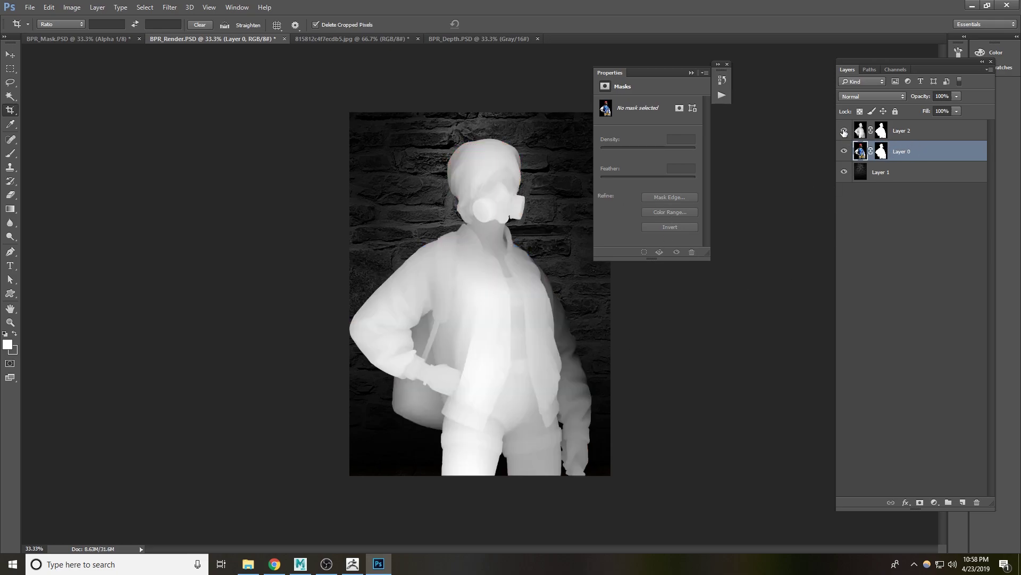
left_click(845, 152)
left_click(845, 152)
left_click(844, 172)
left_click(905, 172)
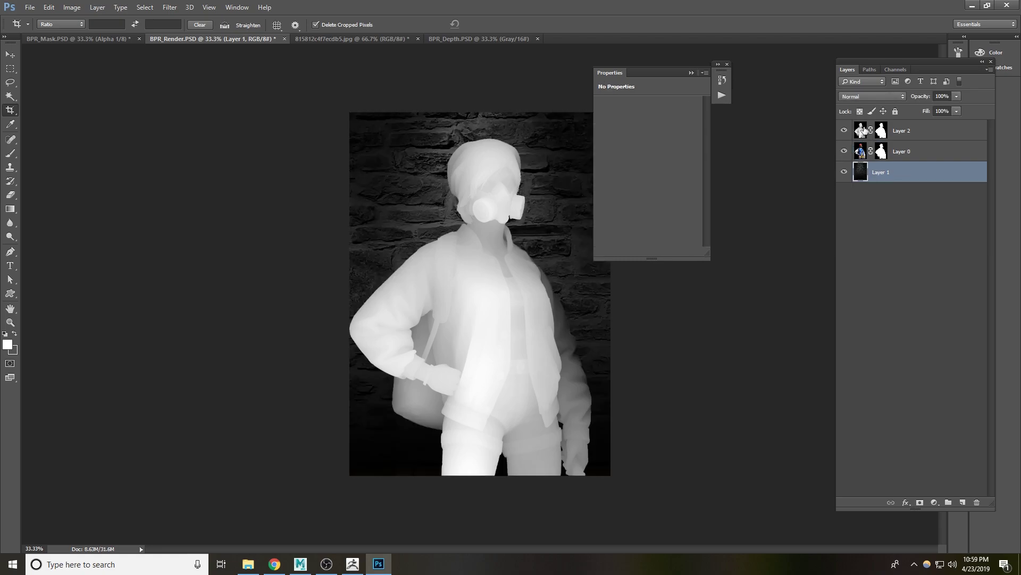
left_click(904, 131)
left_click(882, 130, "shift")
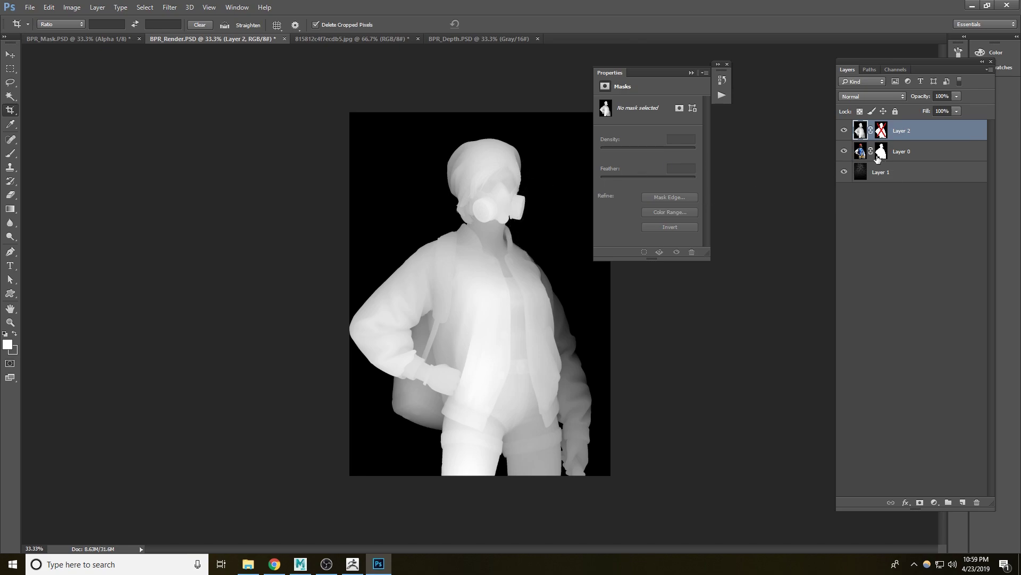
Save the depth map view as a JPEG over BPR.jpg on the Desktop, at Maximum quality 12, Baseline Optimized.
key("ctrl")
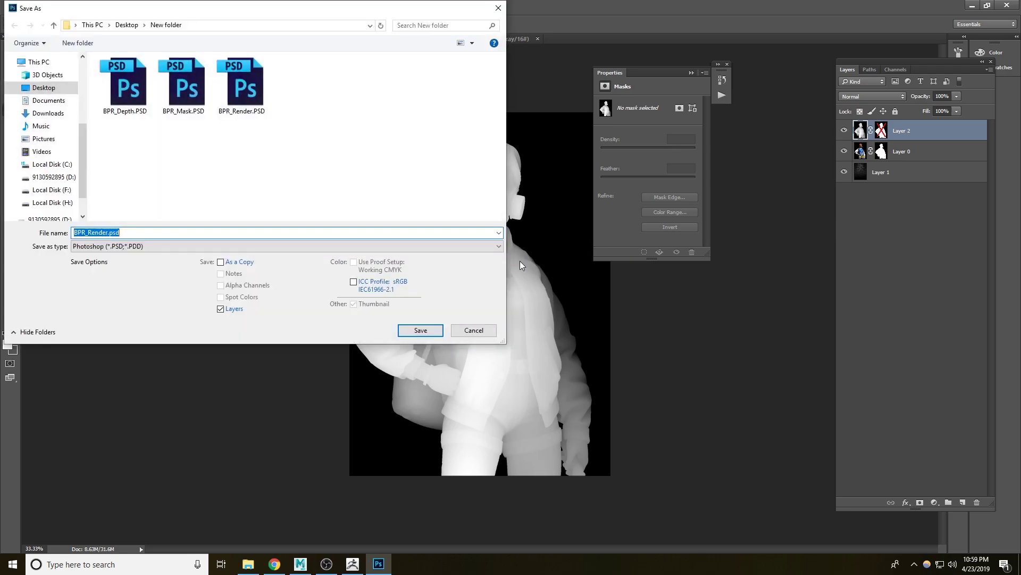
key("Escape")
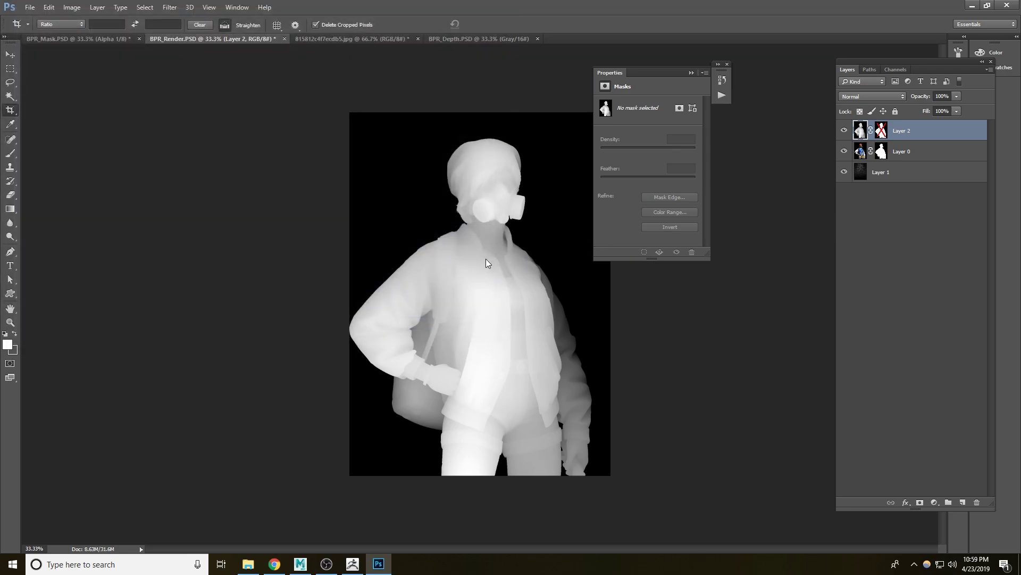
key("ctrl+shift+s")
left_click(186, 248)
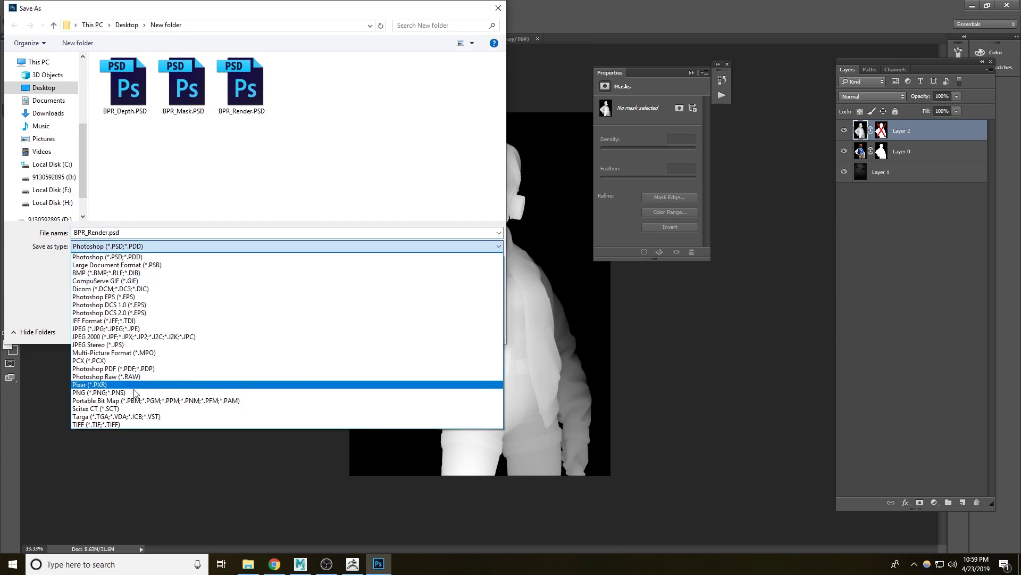
left_click(101, 328)
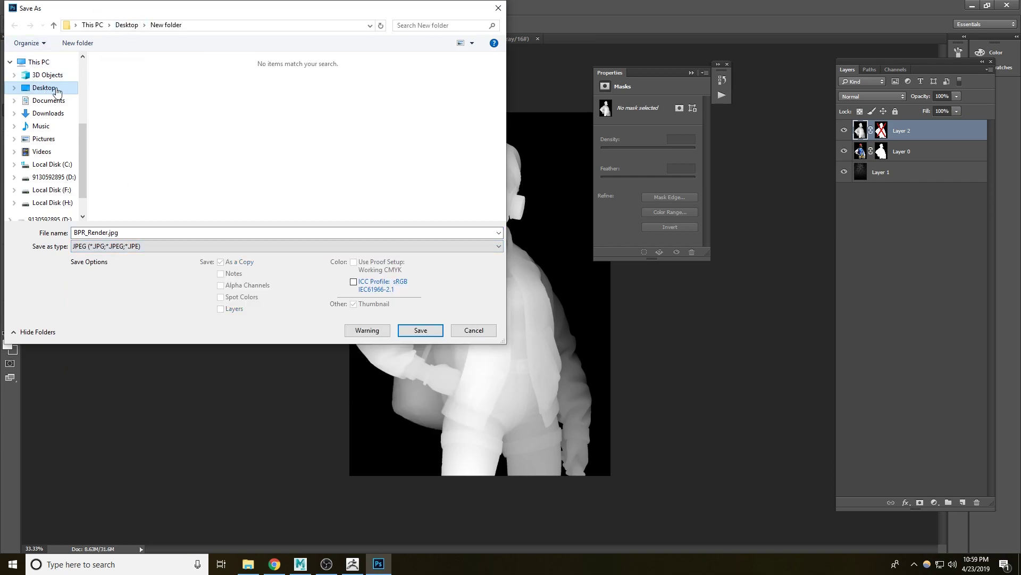
left_click(48, 88)
scroll(229, 207, "down", 1)
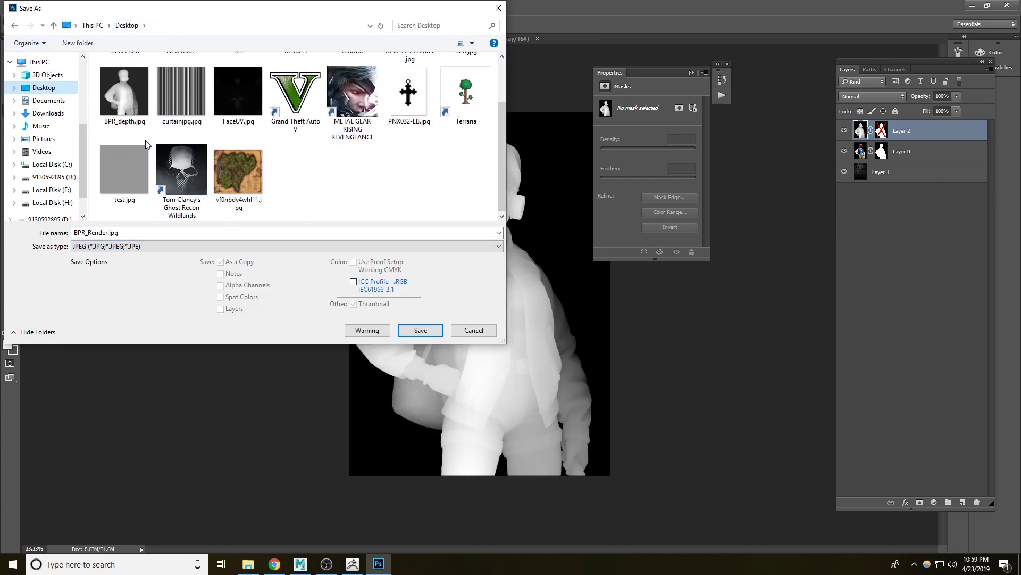
scroll(147, 144, "up", 1)
left_click(465, 94)
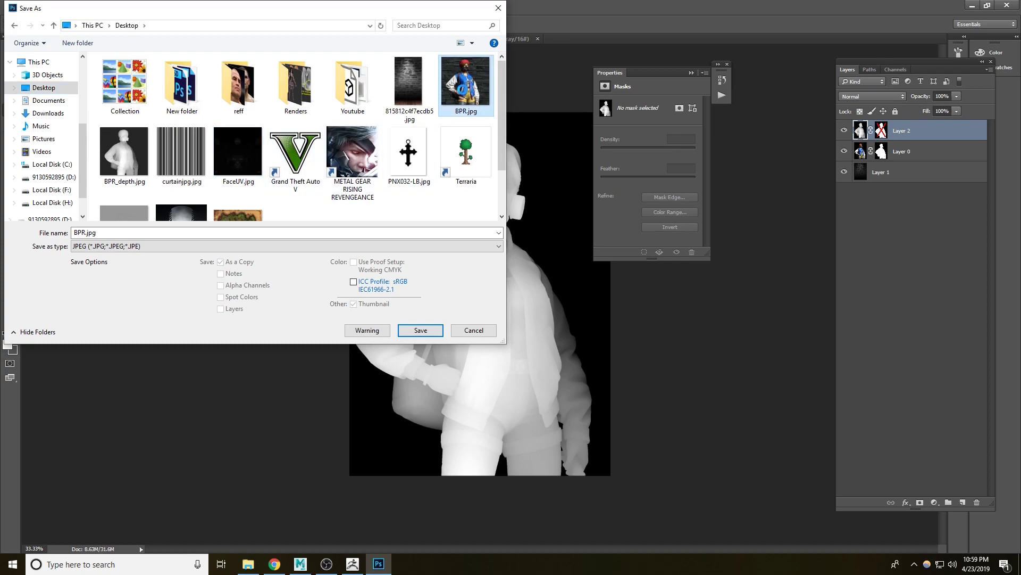
key("Return")
left_click(532, 278)
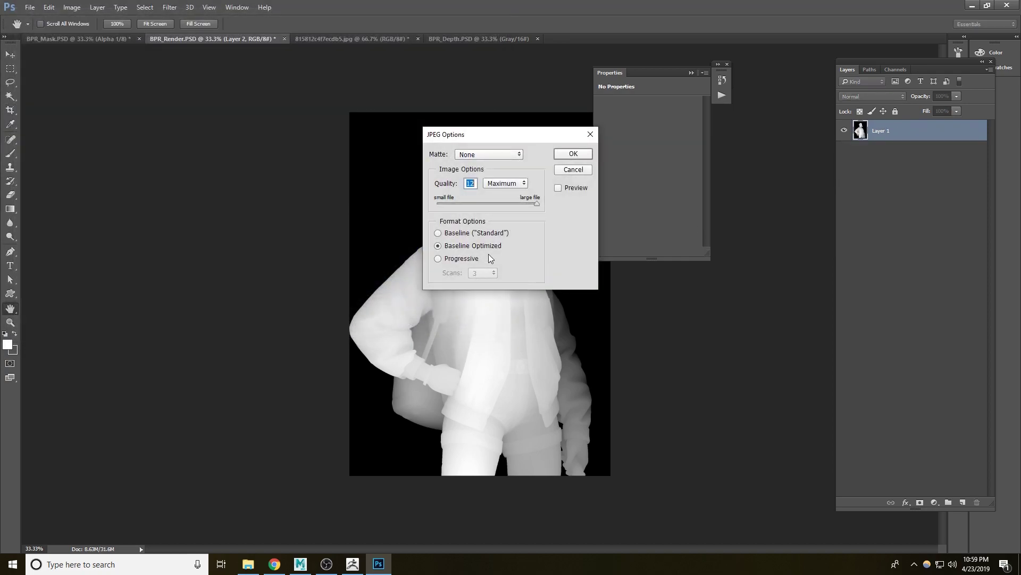
left_click(577, 153)
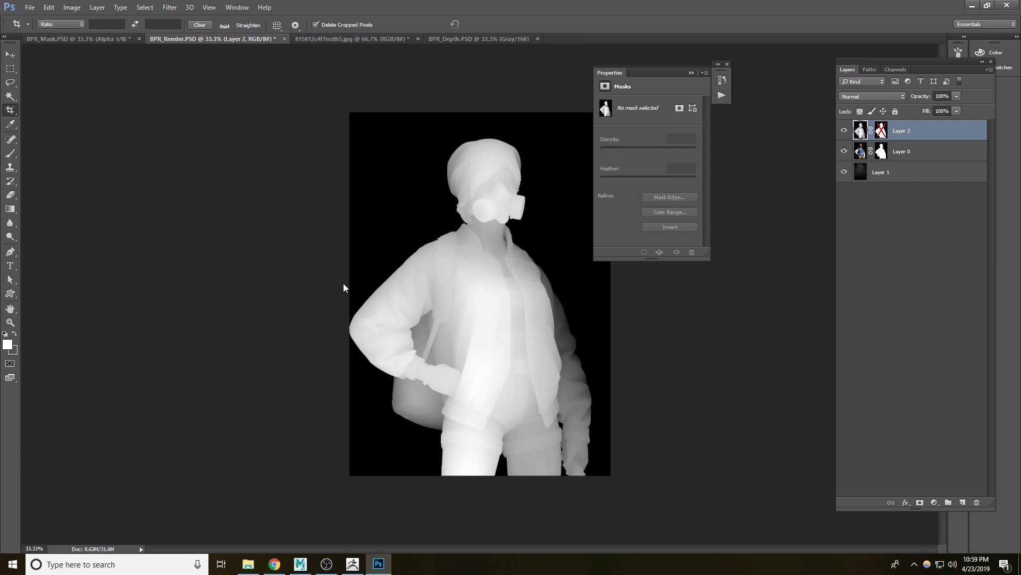
Save the depth map view as a JPEG on the Desktop, replacing BPR_depth.jpg.
key("ctrl+shift+s")
left_click(191, 246)
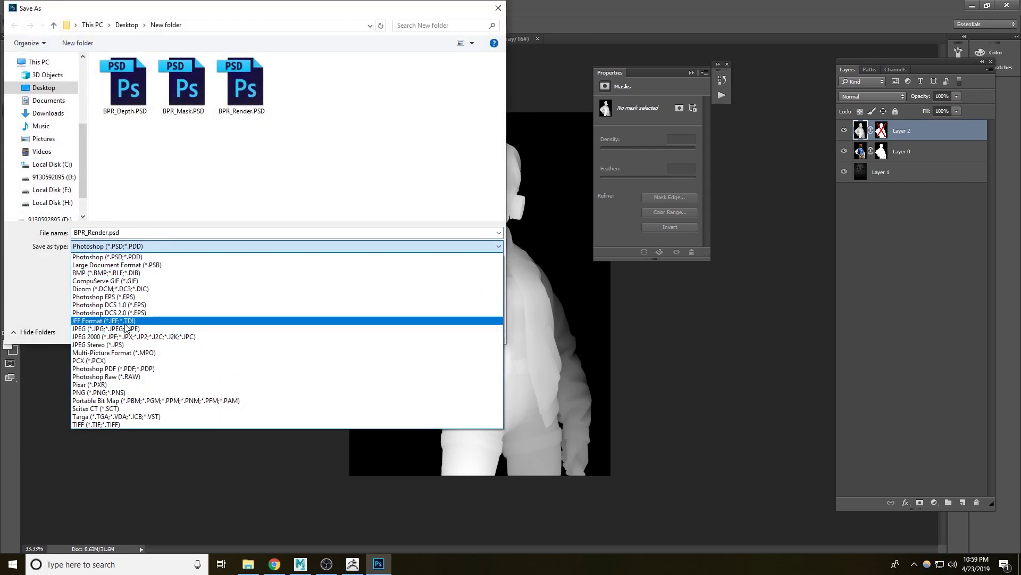
left_click(126, 329)
left_click(44, 87)
left_click(120, 162)
left_click(421, 330)
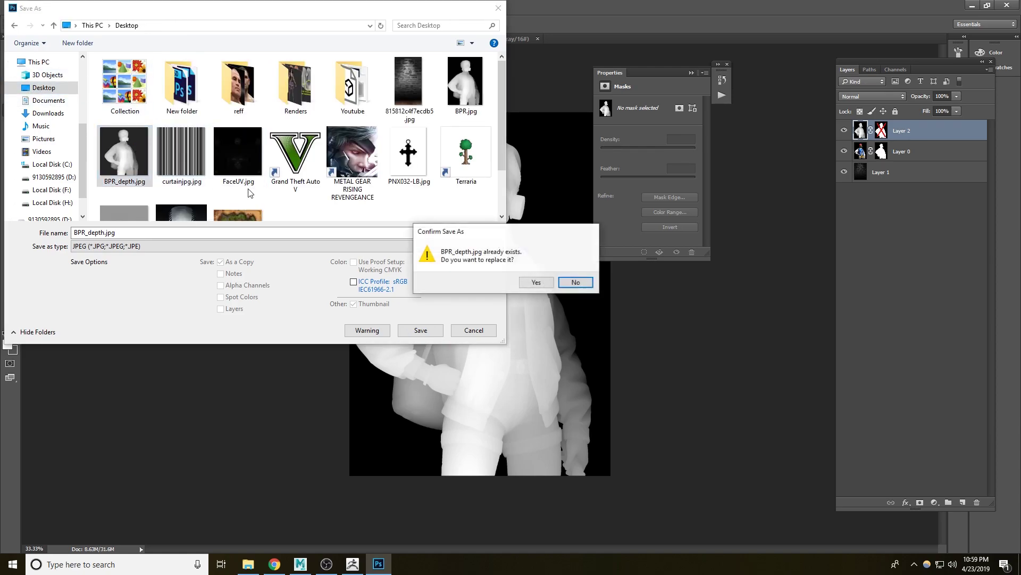
left_click(529, 281)
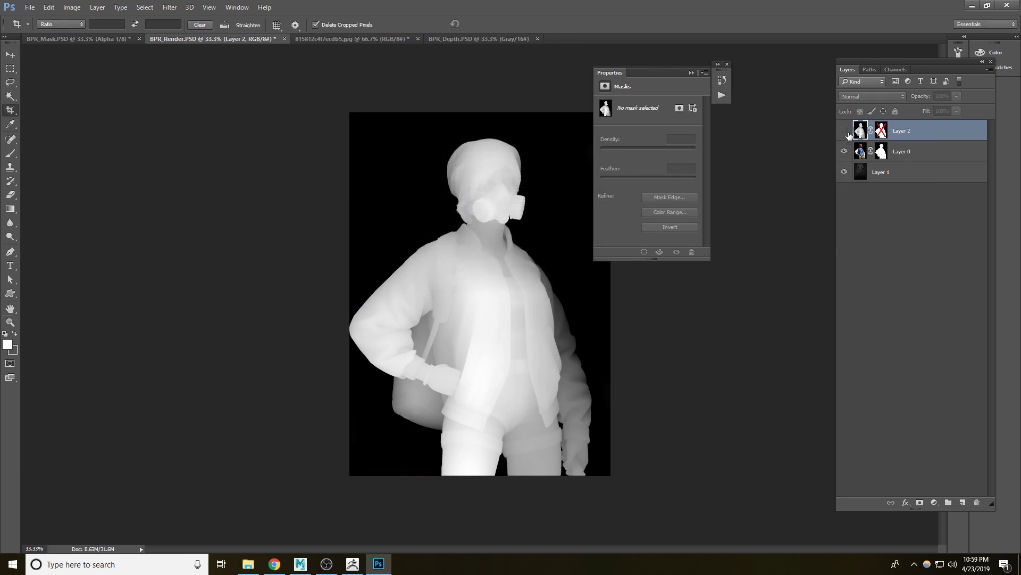
Hide the depth map layer and save the color composite as a JPEG over BPR.jpg on the Desktop, at Maximum quality 12, Baseline Optimized.
left_click(845, 130)
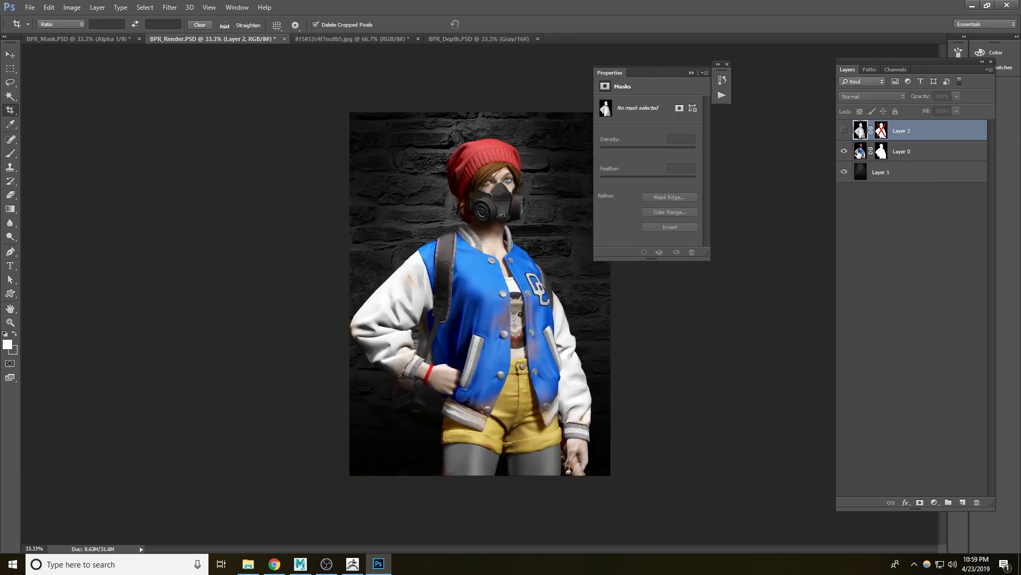
left_click(859, 151)
key("ctrl+shift+s")
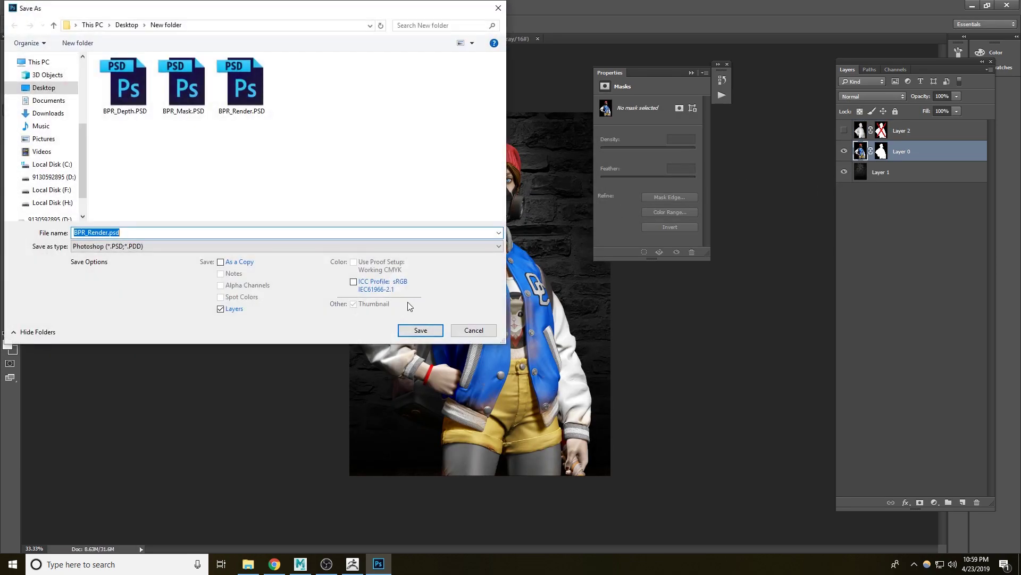
left_click(210, 246)
left_click(114, 330)
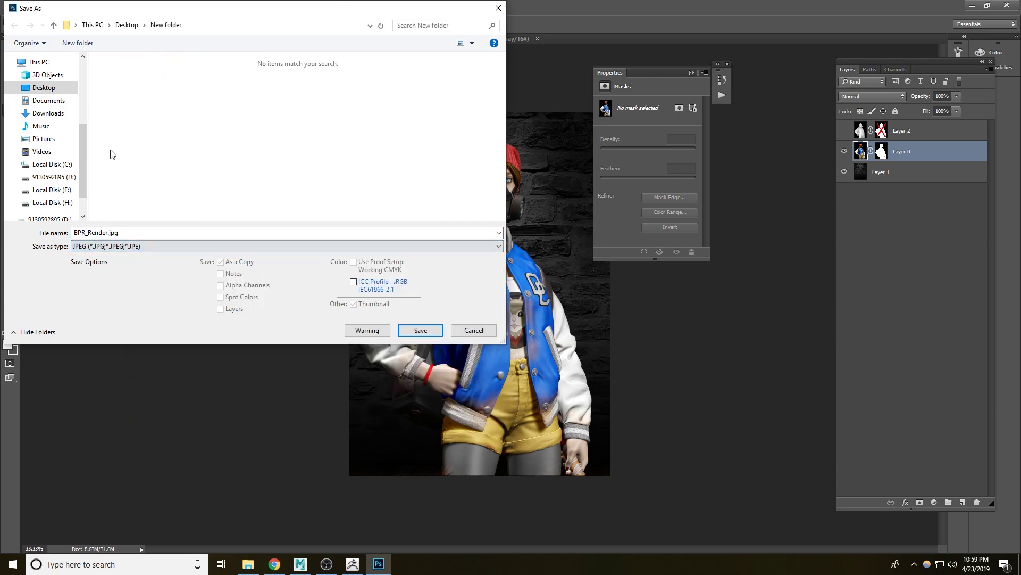
left_click(31, 90)
left_click(466, 107)
double_click(467, 107)
left_click(524, 281)
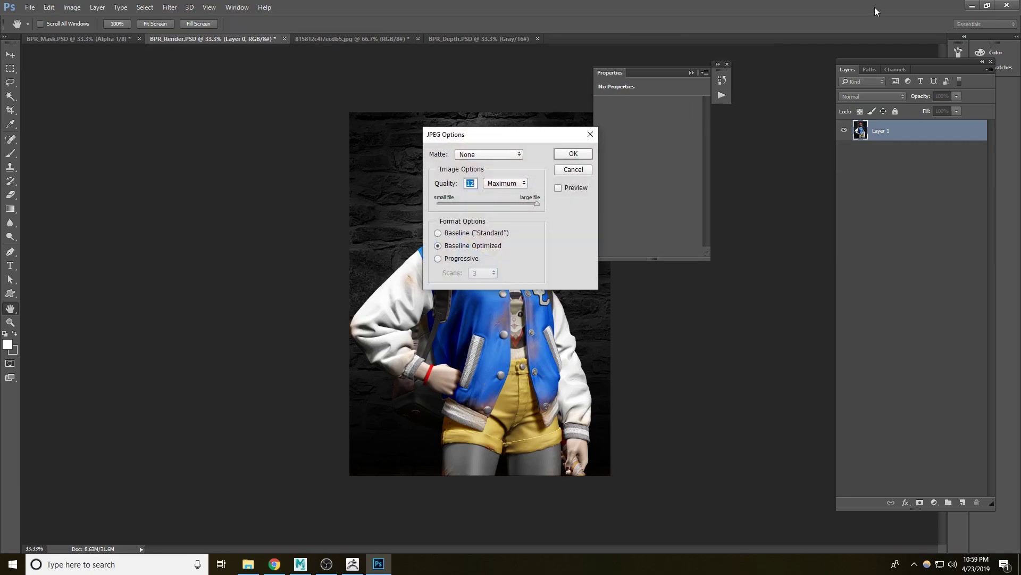
left_click(566, 156)
Show the desktop, move the two exported JPEGs to its middle, and space BPR.jpg apart from BPR_depth.jpg to check their file names.
key("super+d")
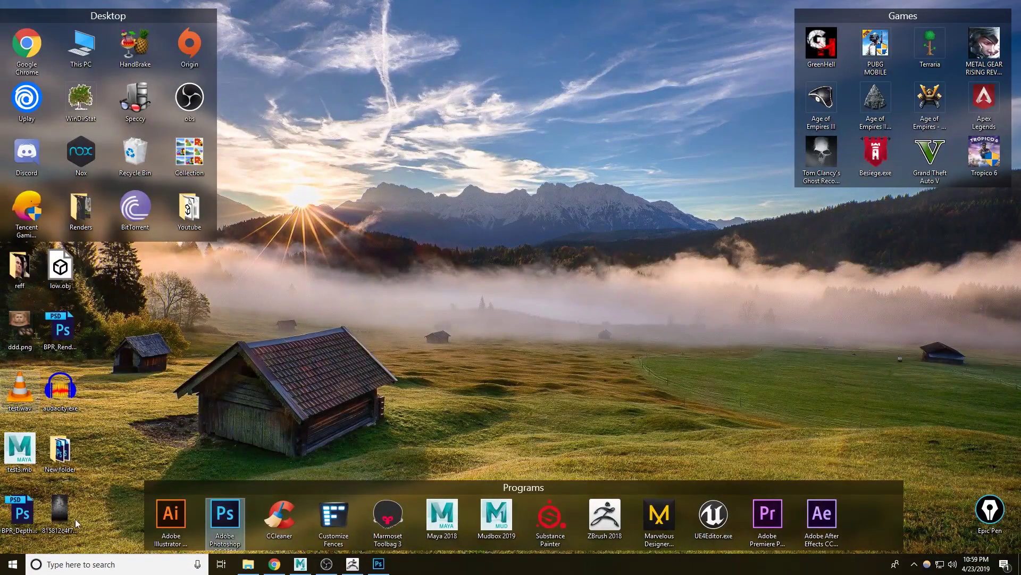
left_click(21, 330)
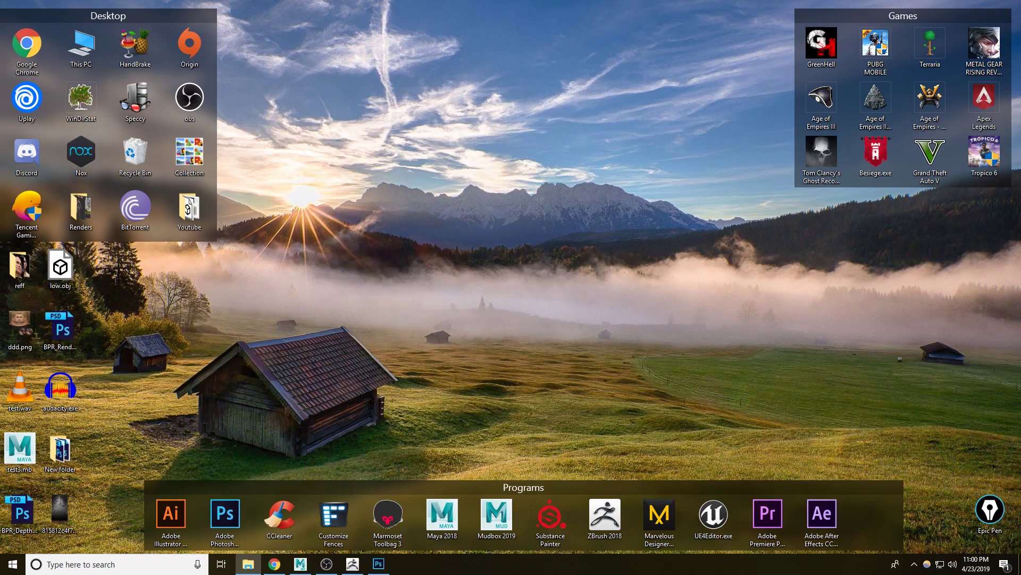
left_click_drag(1012, 453, 572, 278)
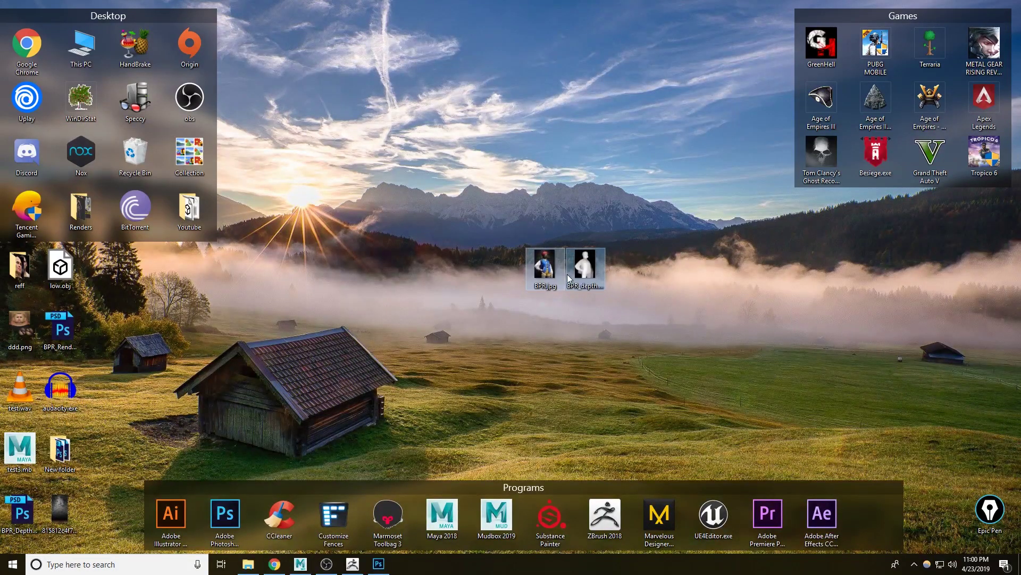
left_click_drag(543, 271, 503, 272)
left_click(578, 280)
left_click(583, 288)
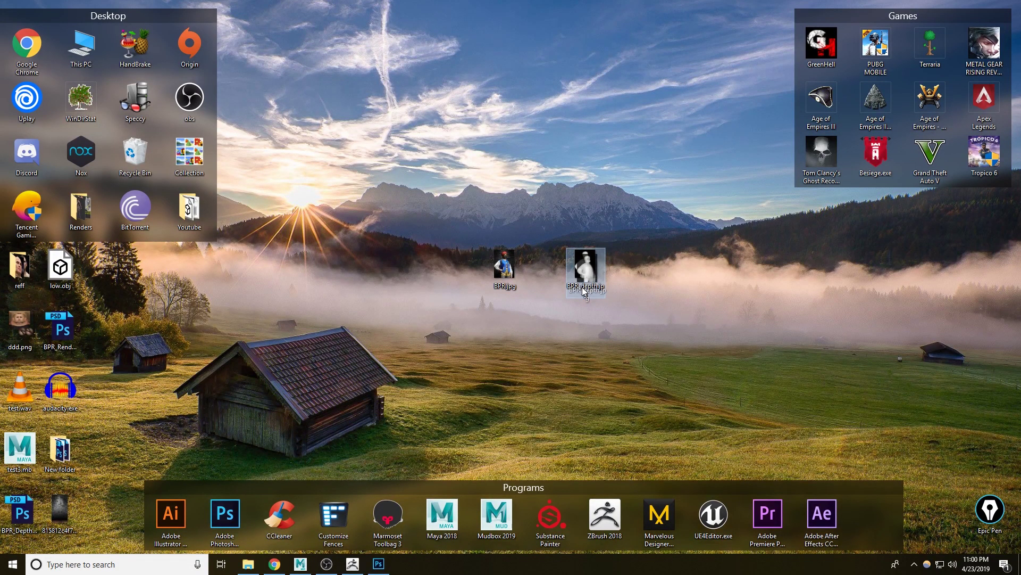
left_click(591, 269)
left_click(632, 285)
left_click_drag(636, 298, 458, 205)
left_click(612, 233)
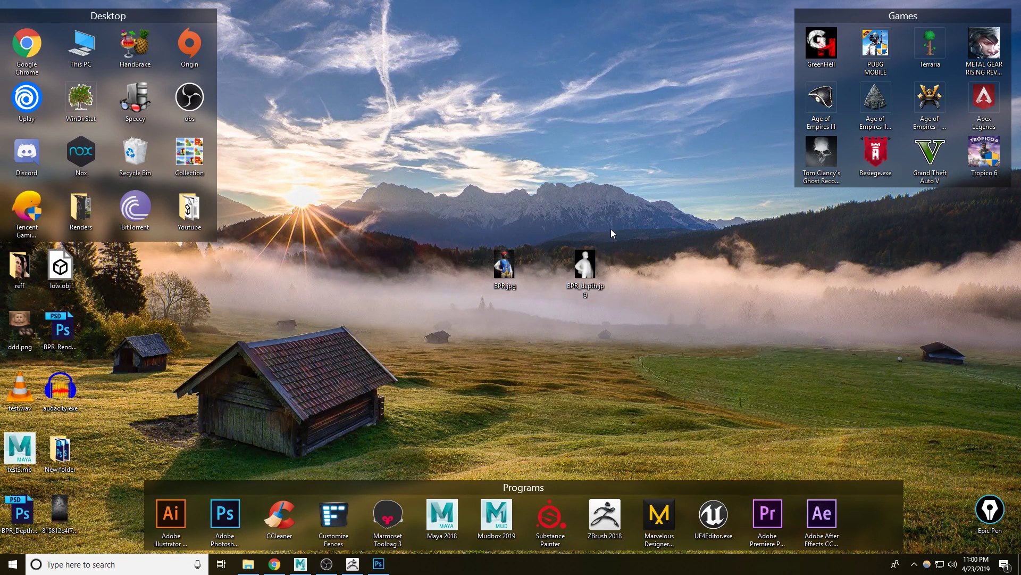
Switch to Chrome and bring up the post composer on the 3D TIPS Facebook page.
key("super+Tab")
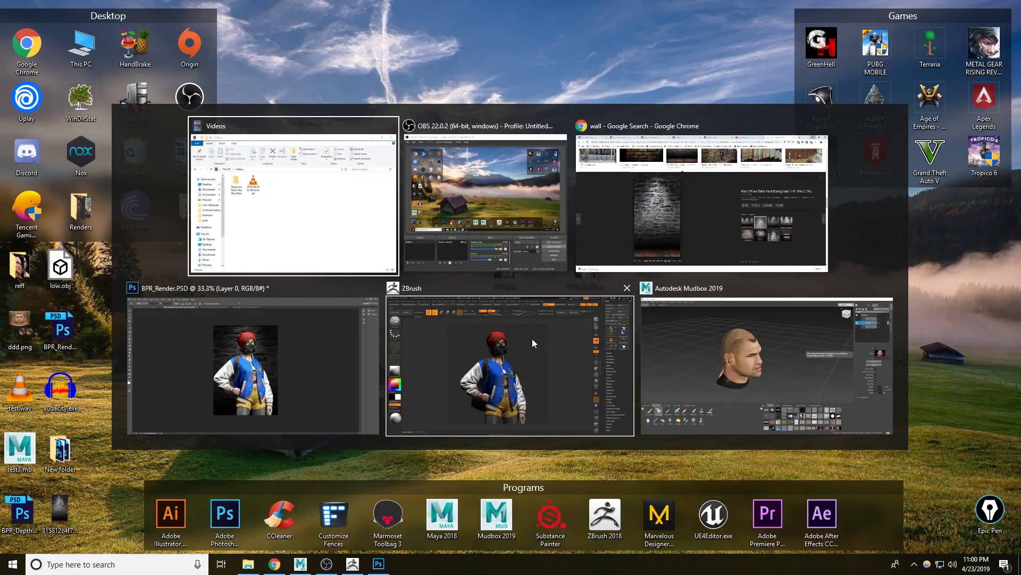
left_click(664, 240)
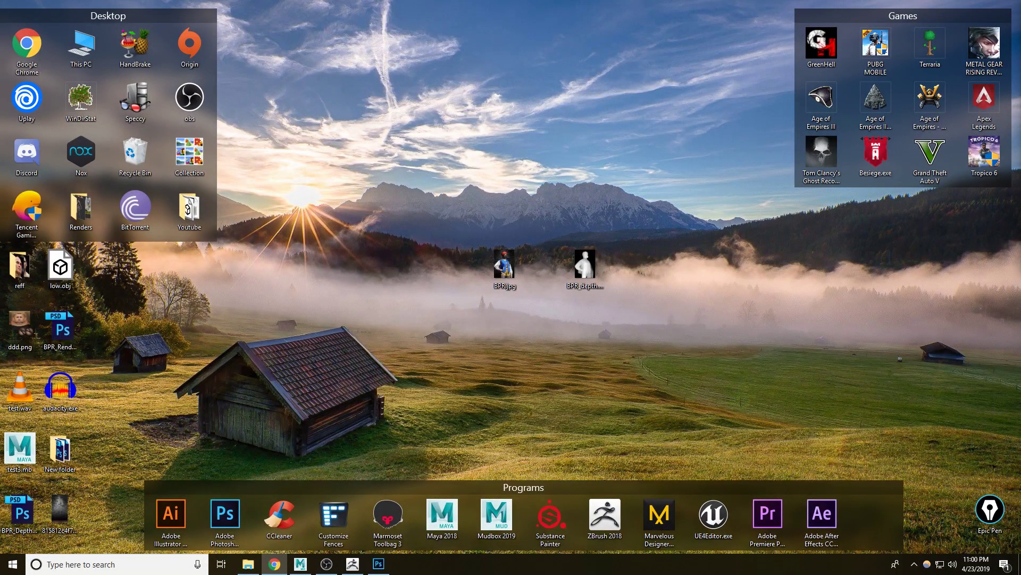
key("super+d")
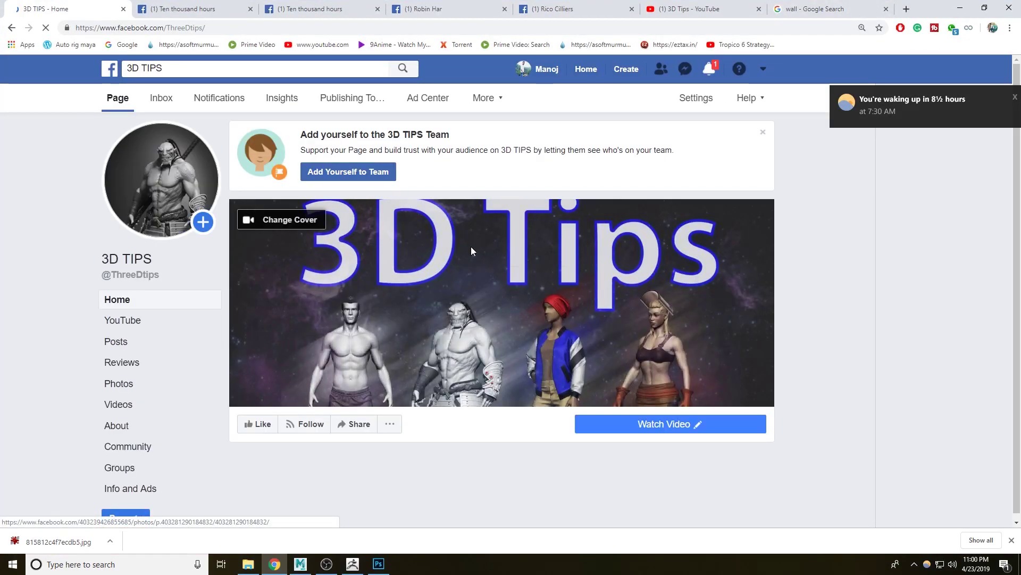
scroll(428, 282, "down", 10)
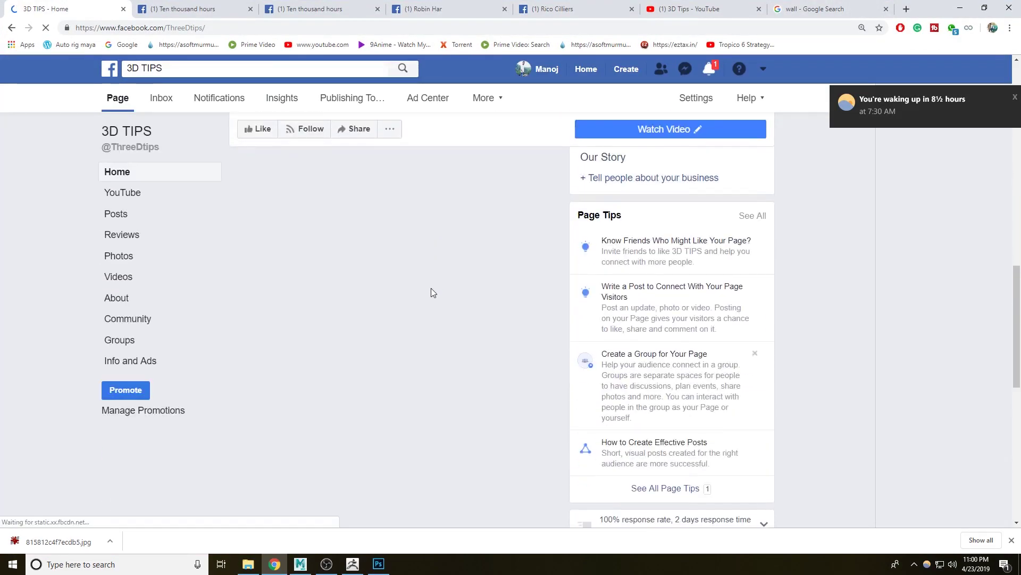
scroll(431, 289, "up", 5)
scroll(430, 289, "up", 5)
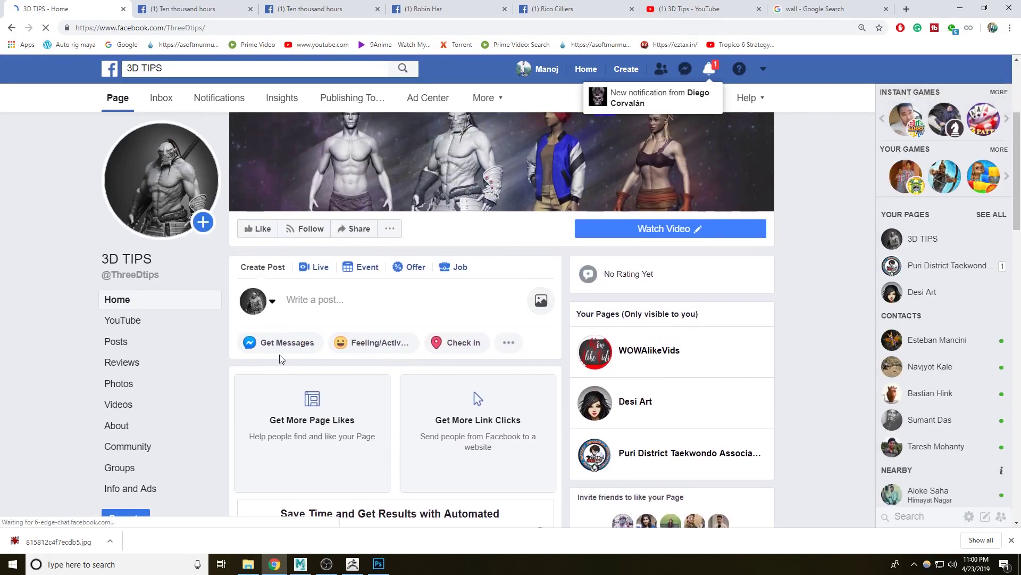
Start a page post, upload BPR.jpg and BPR_depth.jpg together from the Desktop, and preview the generated 3D photo.
left_click(302, 302)
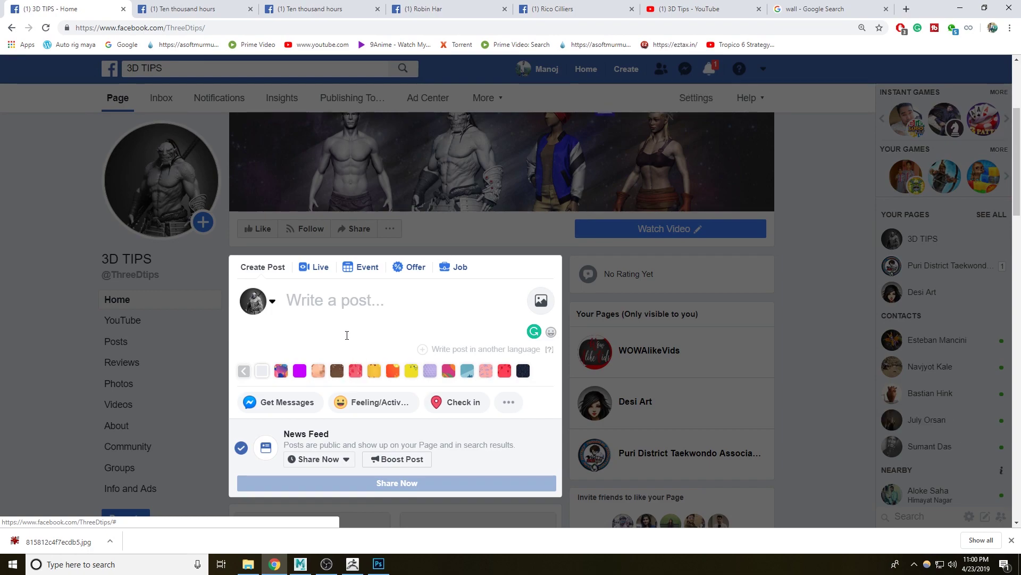
left_click(541, 301)
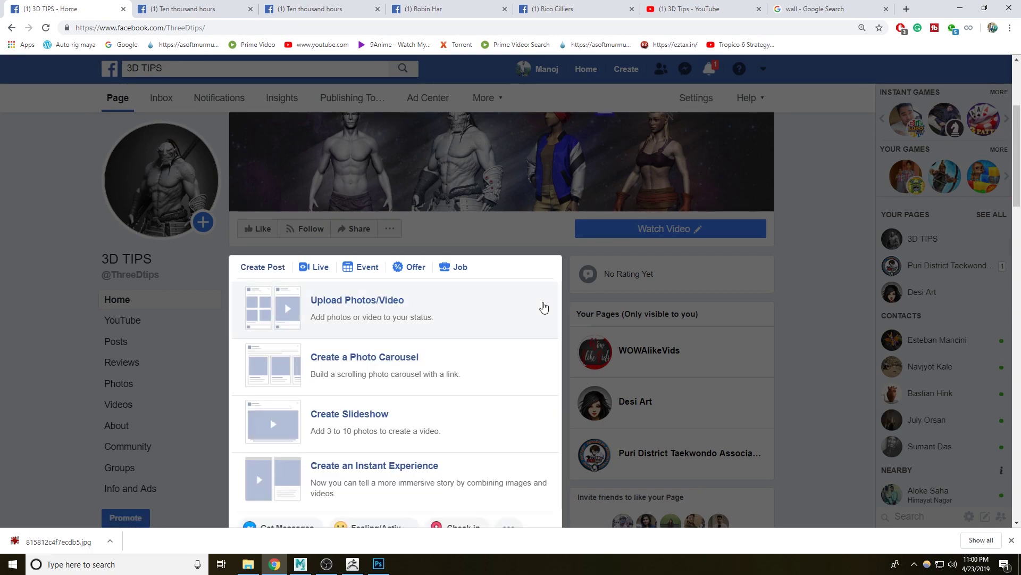
left_click(355, 317)
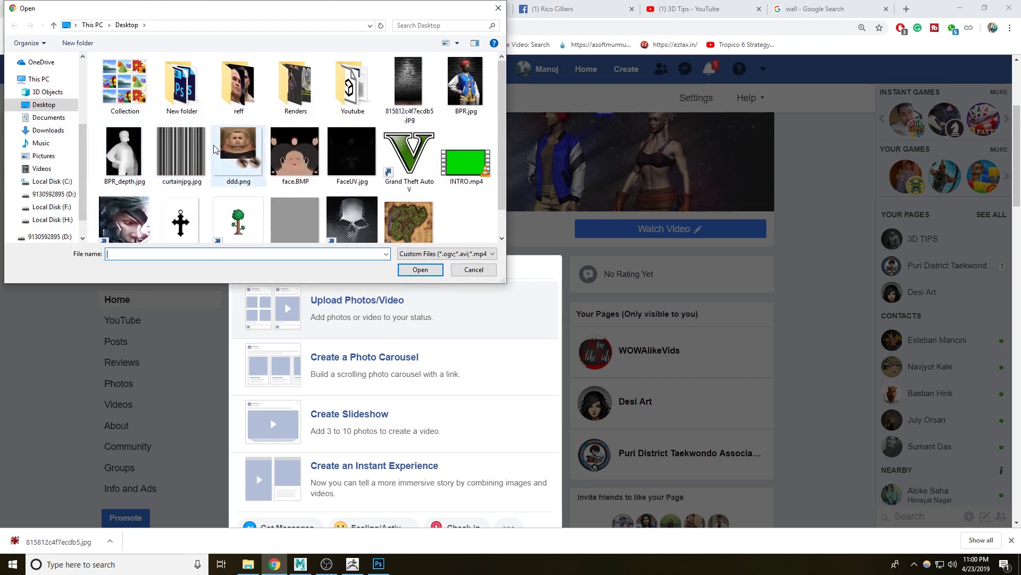
left_click(466, 85)
left_click(124, 152, "ctrl")
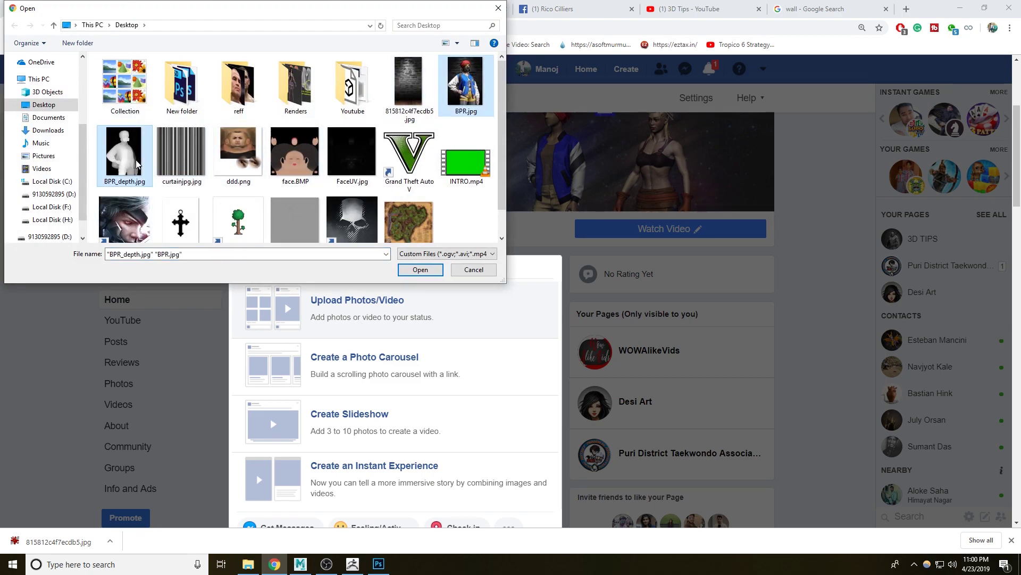
left_click(420, 269)
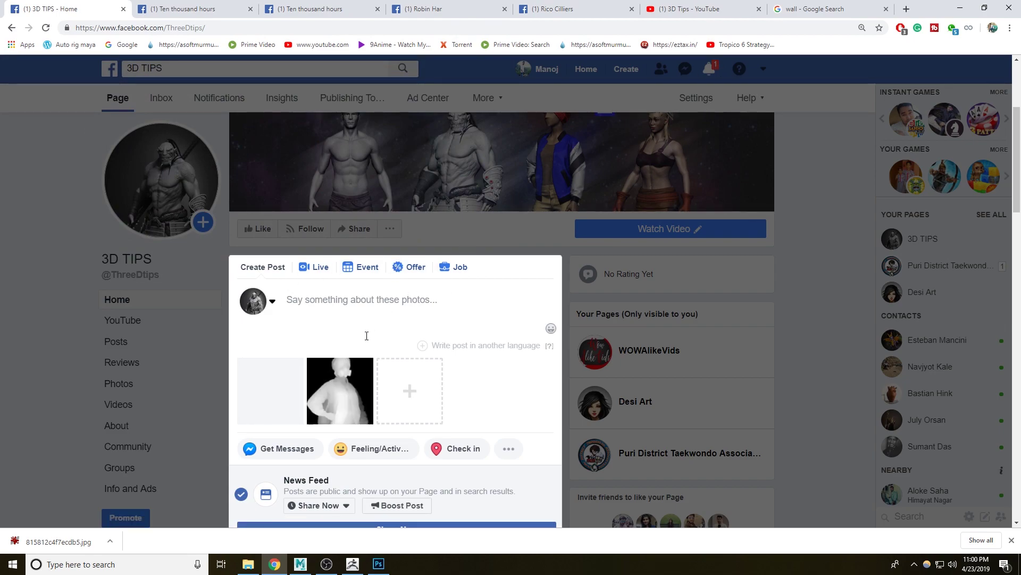
scroll(564, 301, "down", 2)
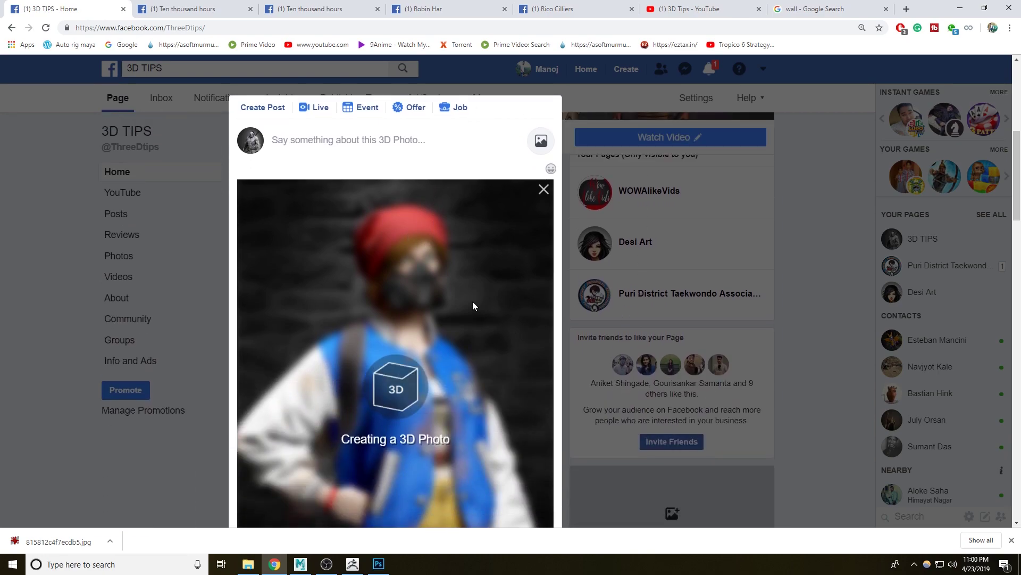
scroll(488, 300, "down", 2)
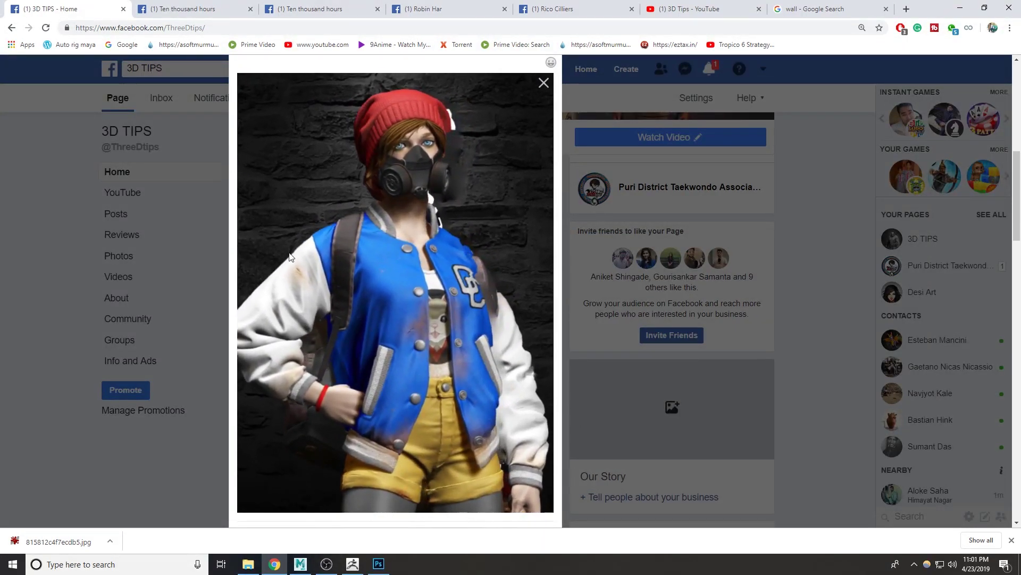
Switch to Photoshop, show the depth map layer in BPR_Render.PSD, and delete its layer mask.
key("alt+Tab")
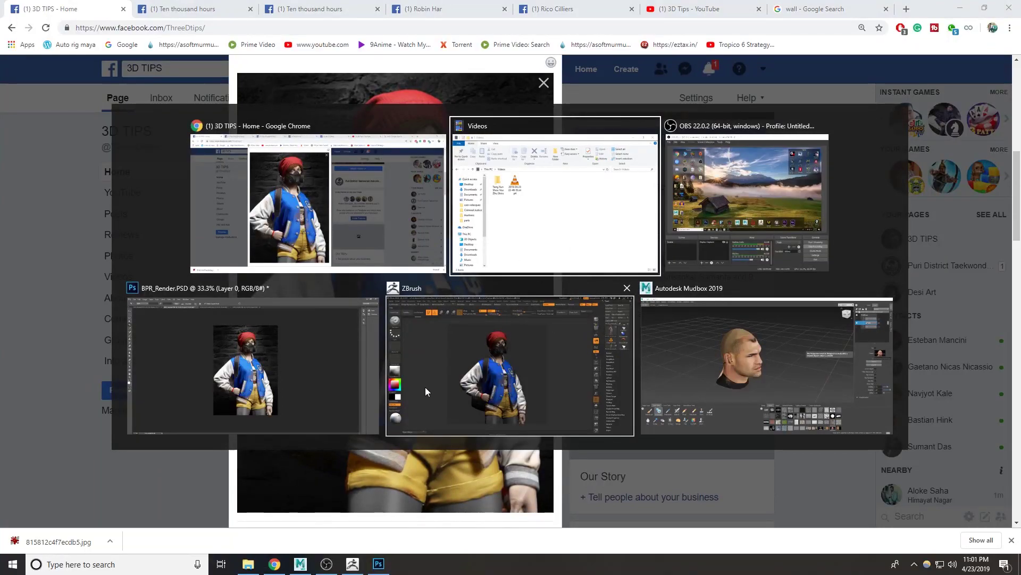
left_click(311, 368)
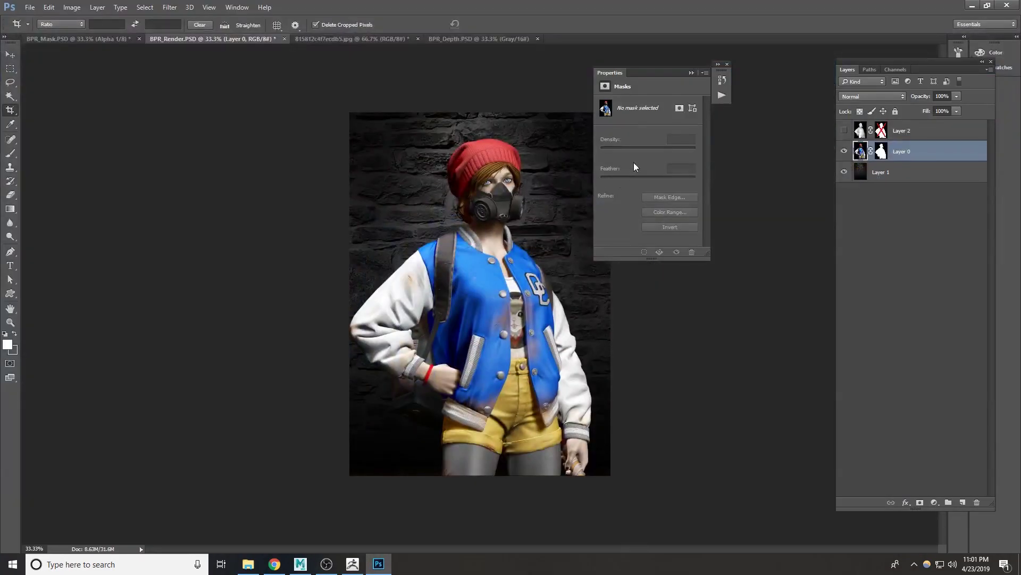
left_click(845, 131)
left_click(881, 131, "shift")
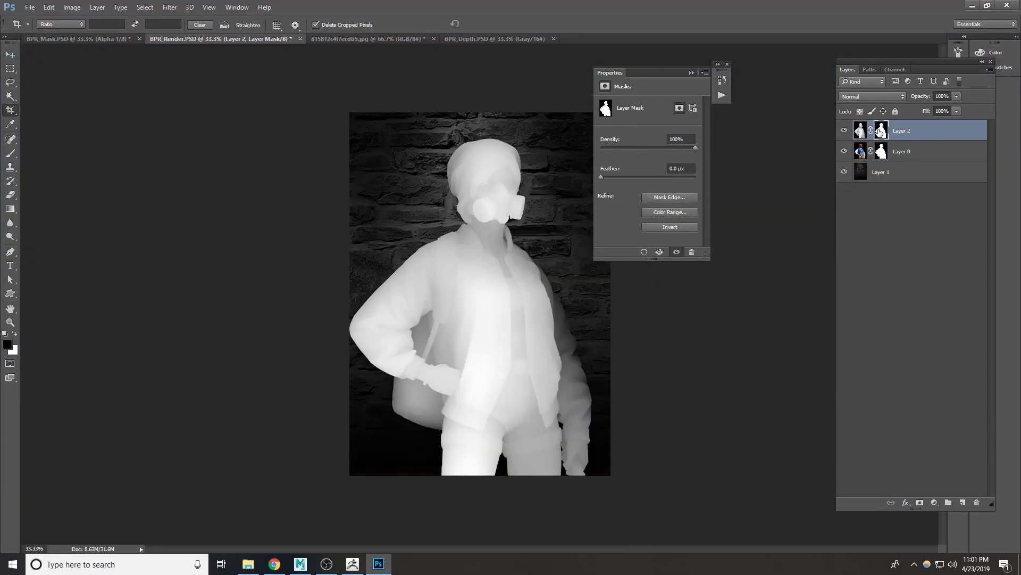
left_click(883, 133, "shift")
right_click(883, 134)
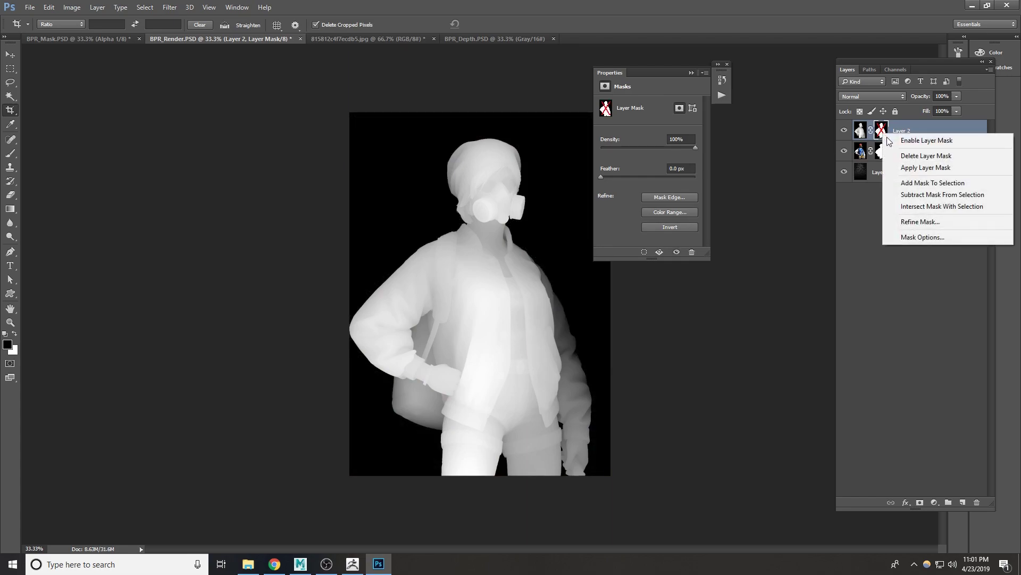
left_click(927, 158)
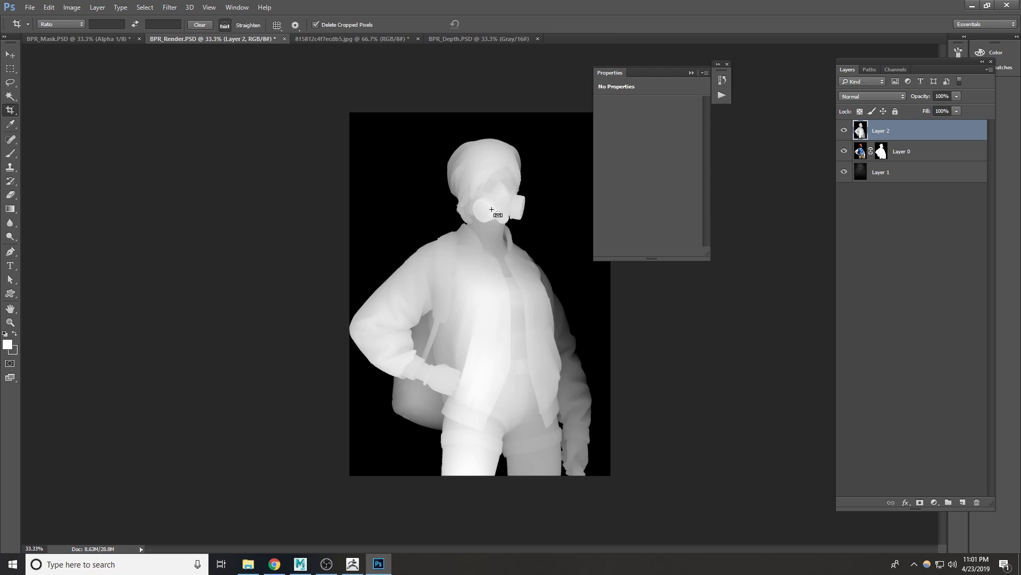
Lighten the depth map's black background with Curves by raising the RGB black point to output 44 at input 0.
key("ctrl+m")
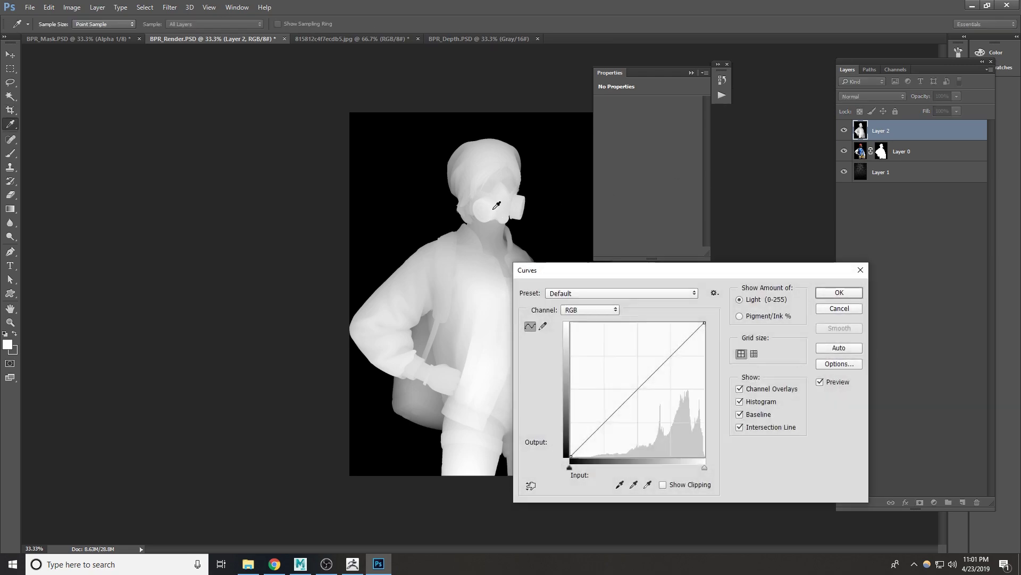
left_click_drag(558, 271, 618, 233)
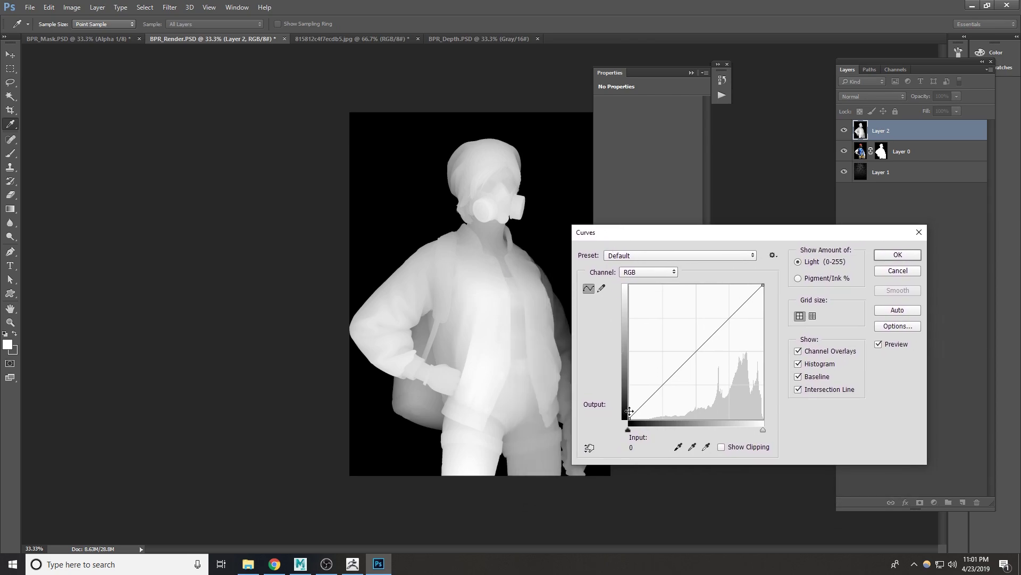
left_click_drag(629, 418, 629, 396)
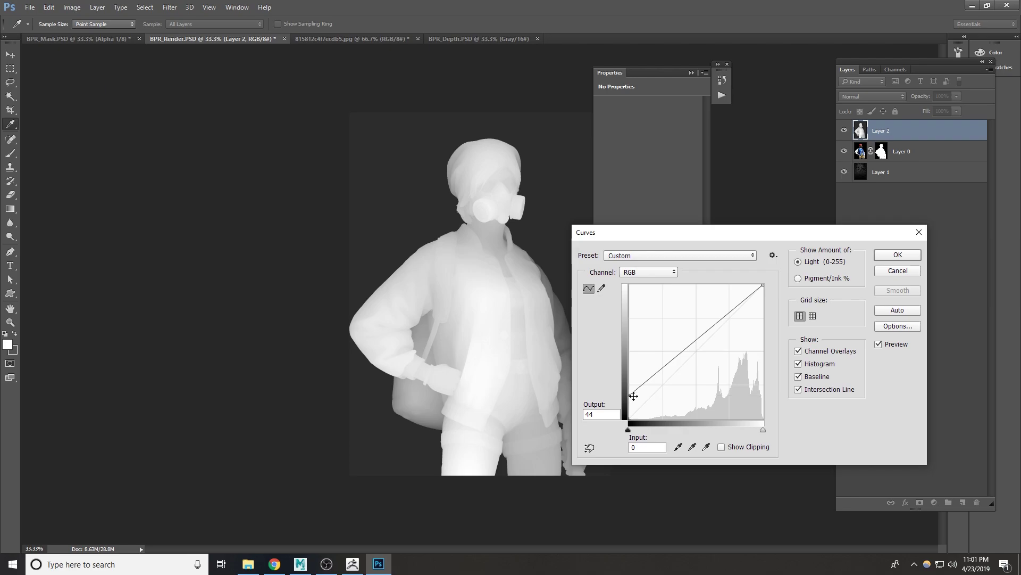
key("c")
left_click(913, 258)
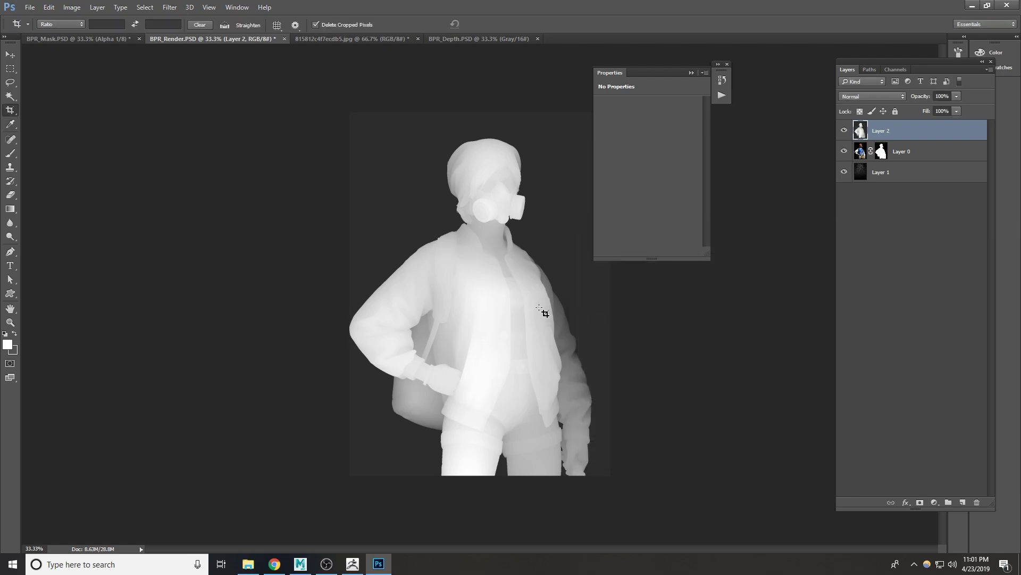
Save the adjusted depth map as a JPEG over BPR_depth.jpg on the Desktop, at Maximum quality 12, Baseline Optimized.
key("ctrl+shift+s")
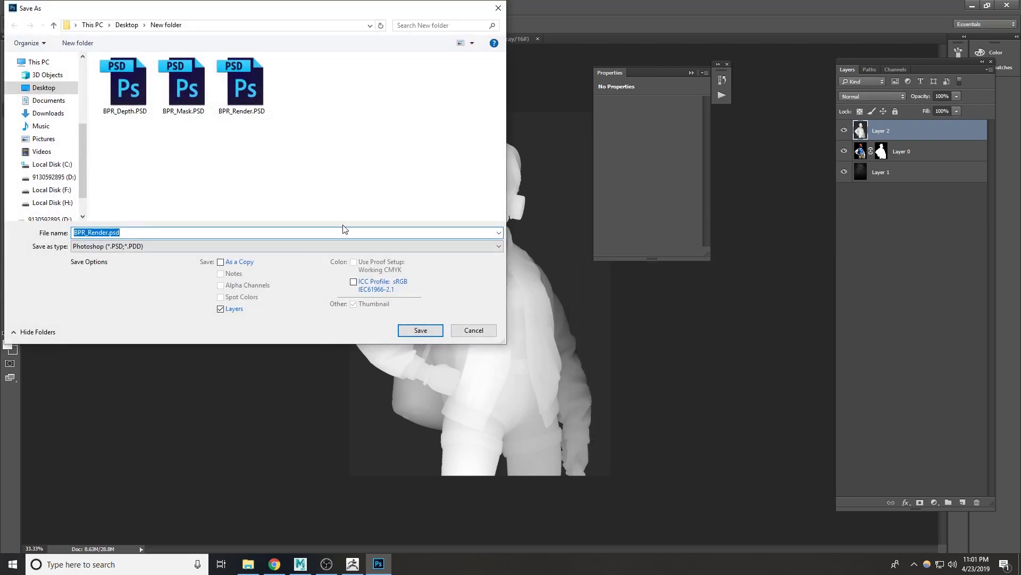
left_click(325, 246)
left_click(143, 340)
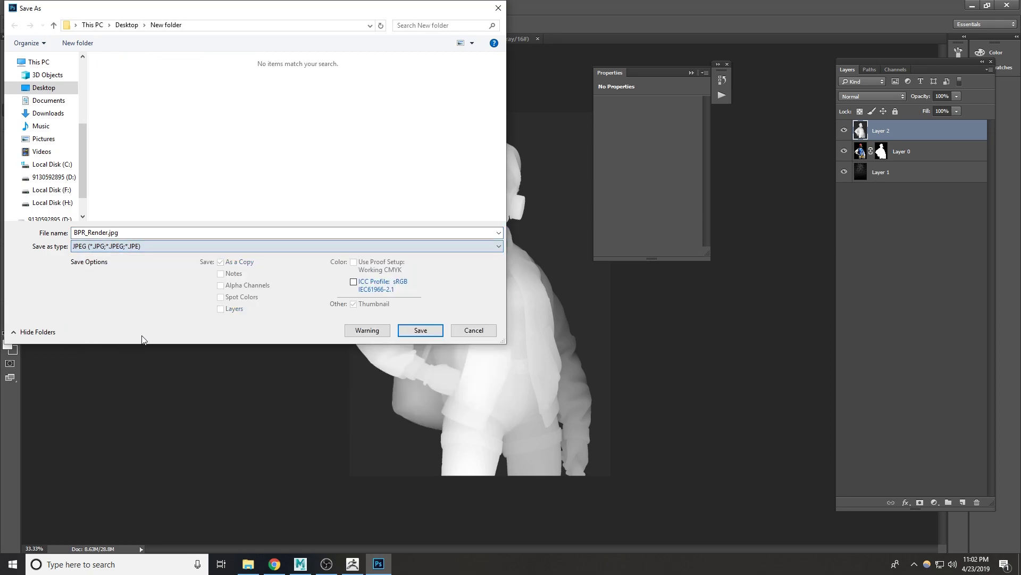
left_click(126, 25)
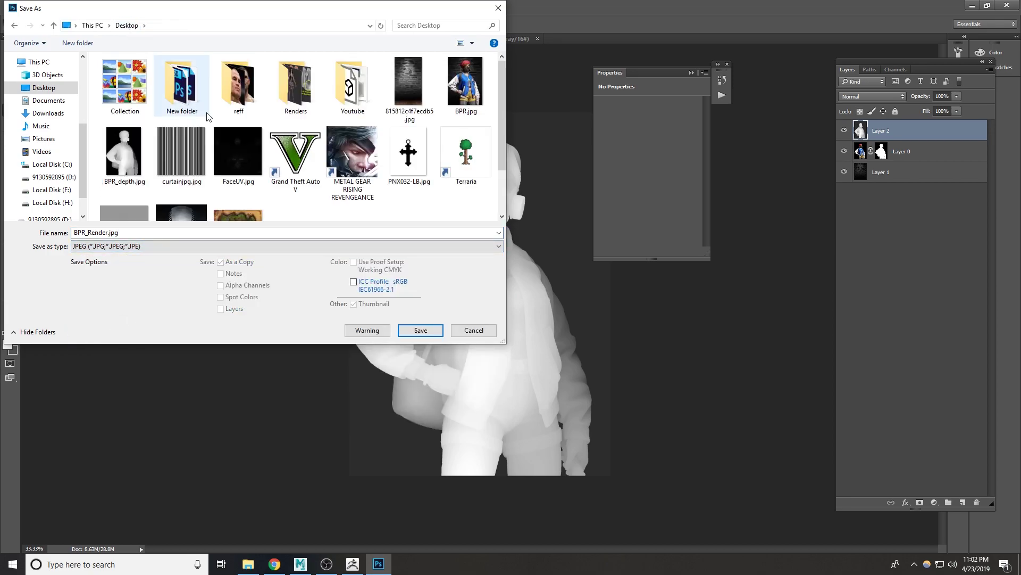
double_click(121, 151)
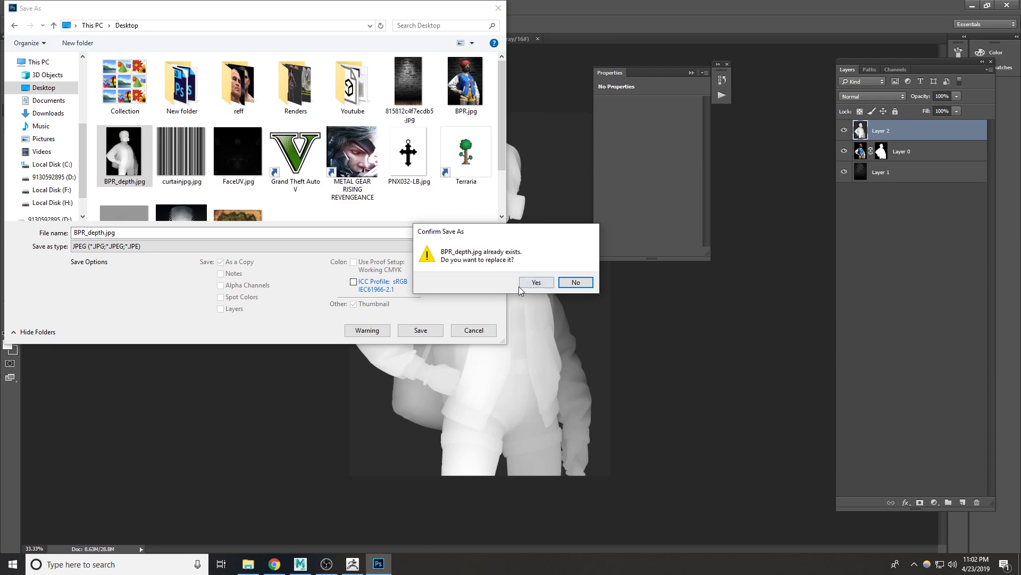
left_click(521, 284)
left_click(581, 158)
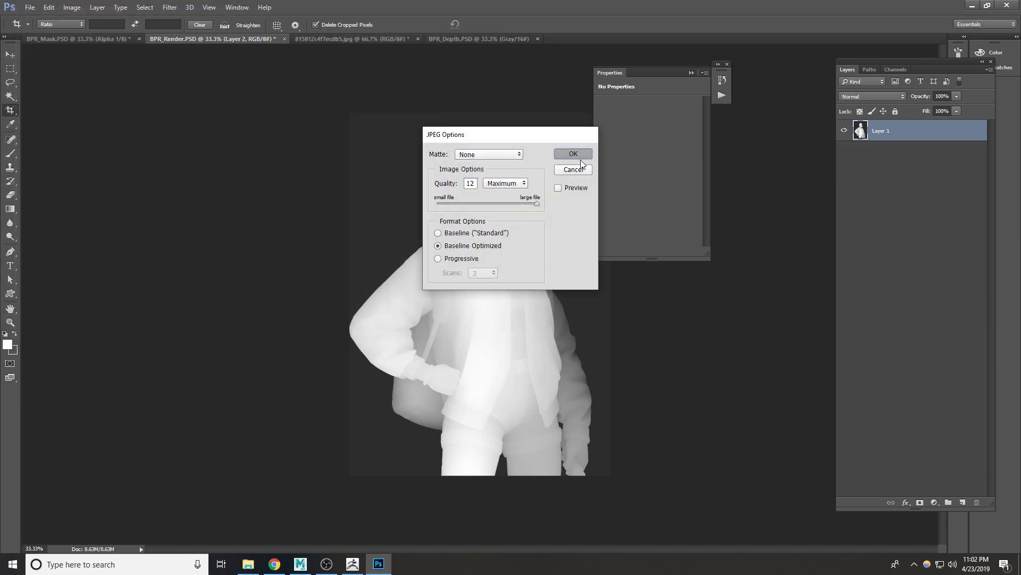
Switch to Facebook in Chrome and replace the post's 3D photo by uploading BPR.jpg and the updated BPR_depth.jpg together from the Desktop.
key("alt+Tab")
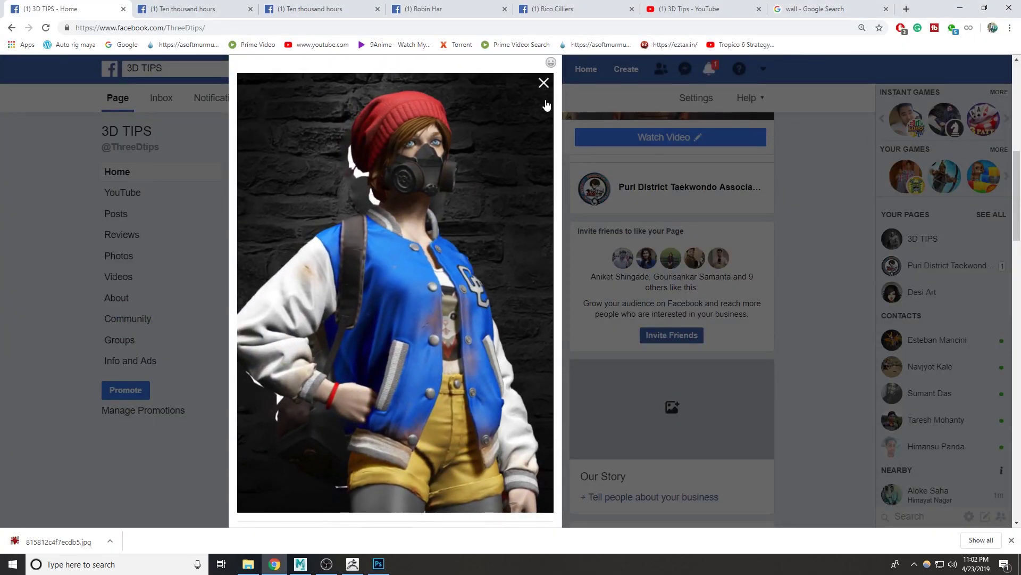
left_click(544, 83)
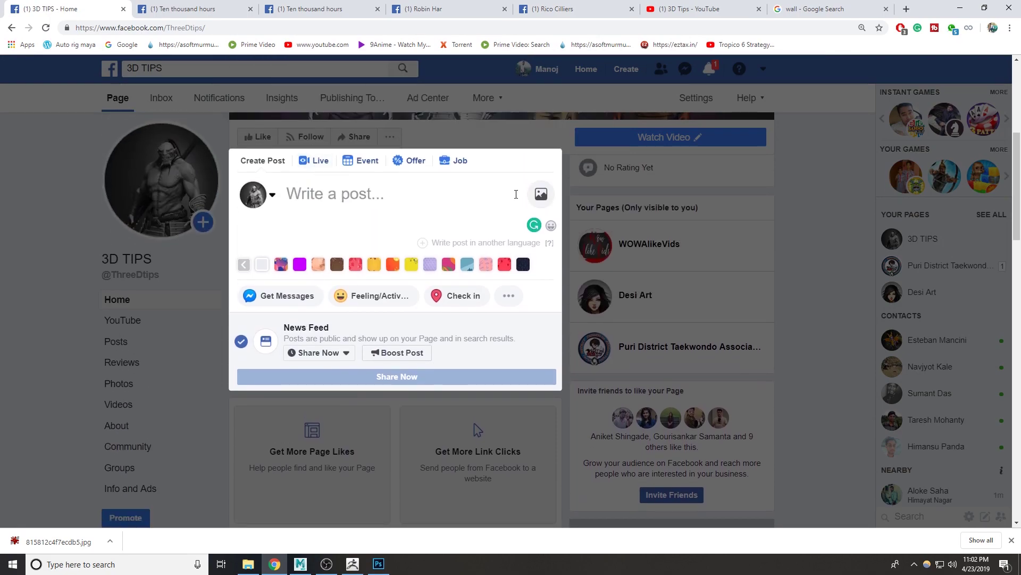
left_click(540, 194)
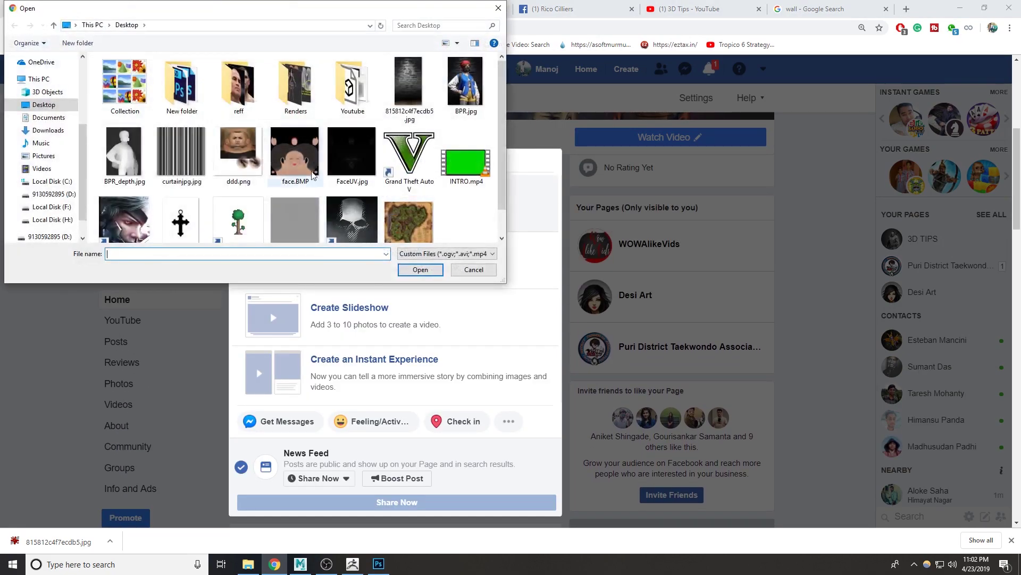
left_click(151, 180)
left_click(465, 84, "ctrl")
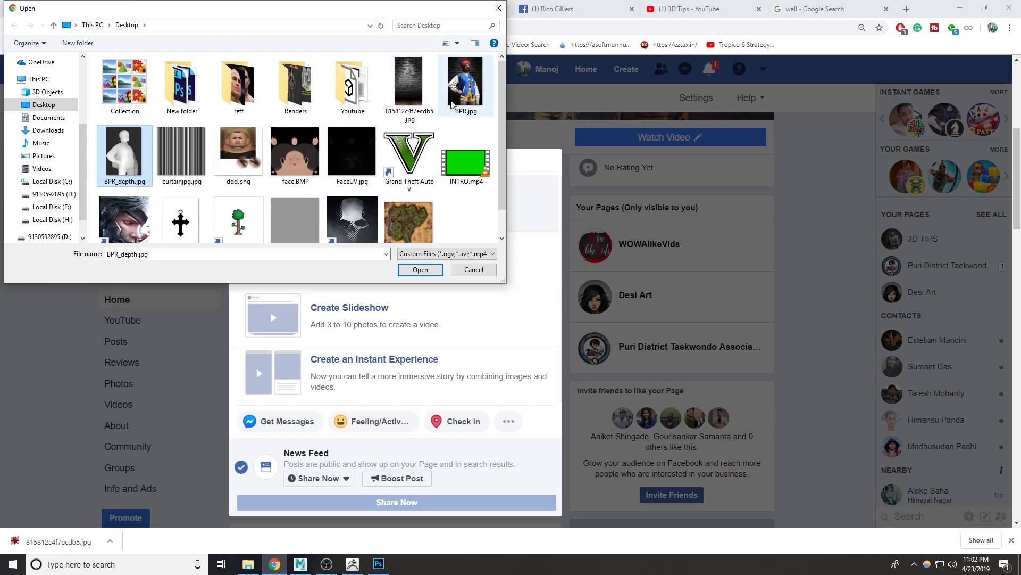
left_click(421, 271)
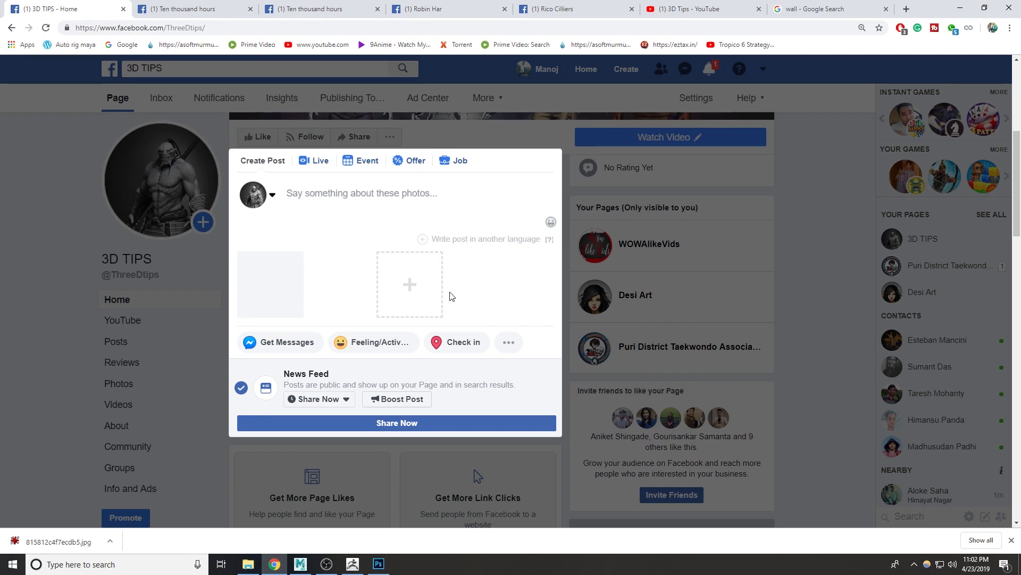
scroll(555, 325, "down", 3)
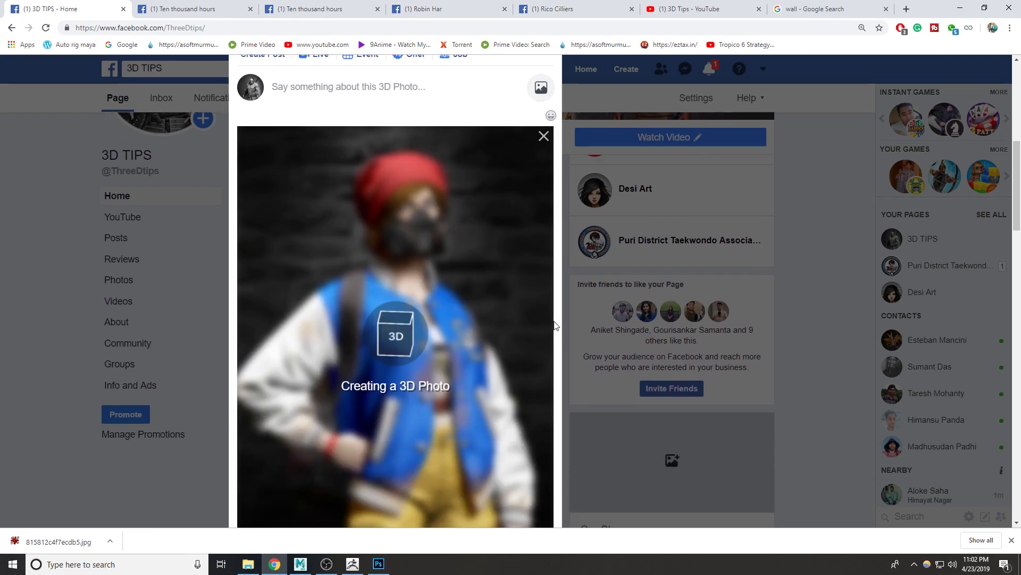